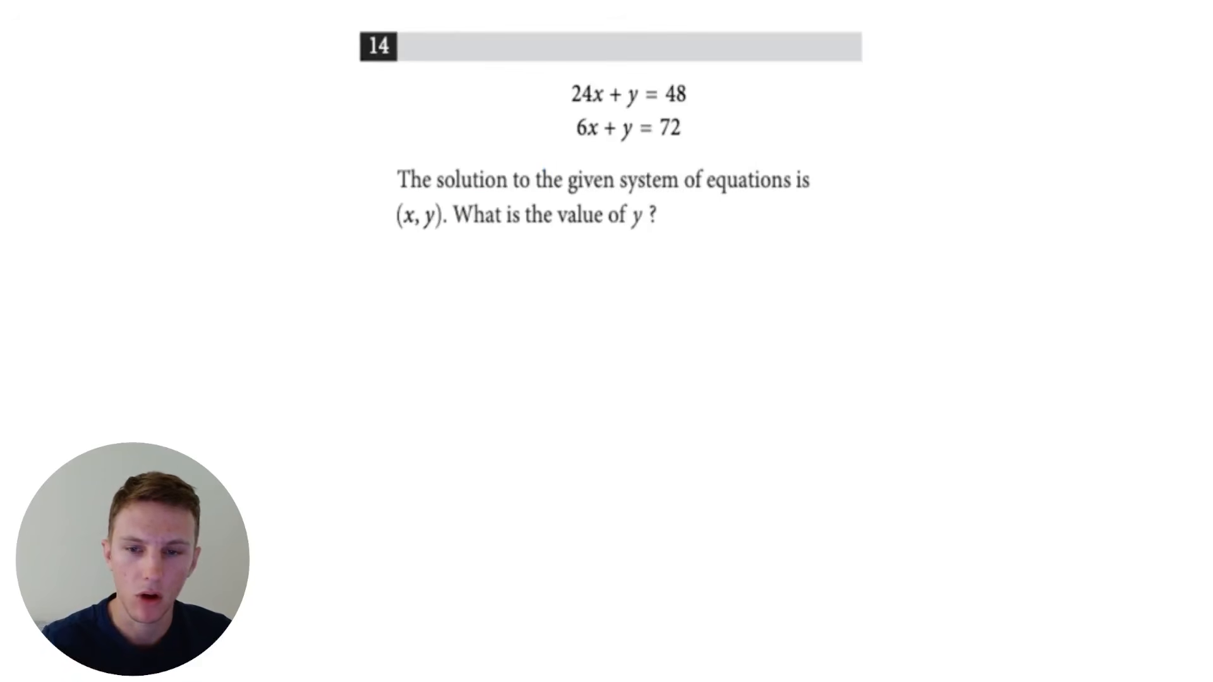
mouse_move(568, 288)
left_mouse_down()
mouse_move(589, 310)
mouse_move(599, 288)
mouse_move(531, 350)
mouse_move(641, 266)
left_mouse_up()
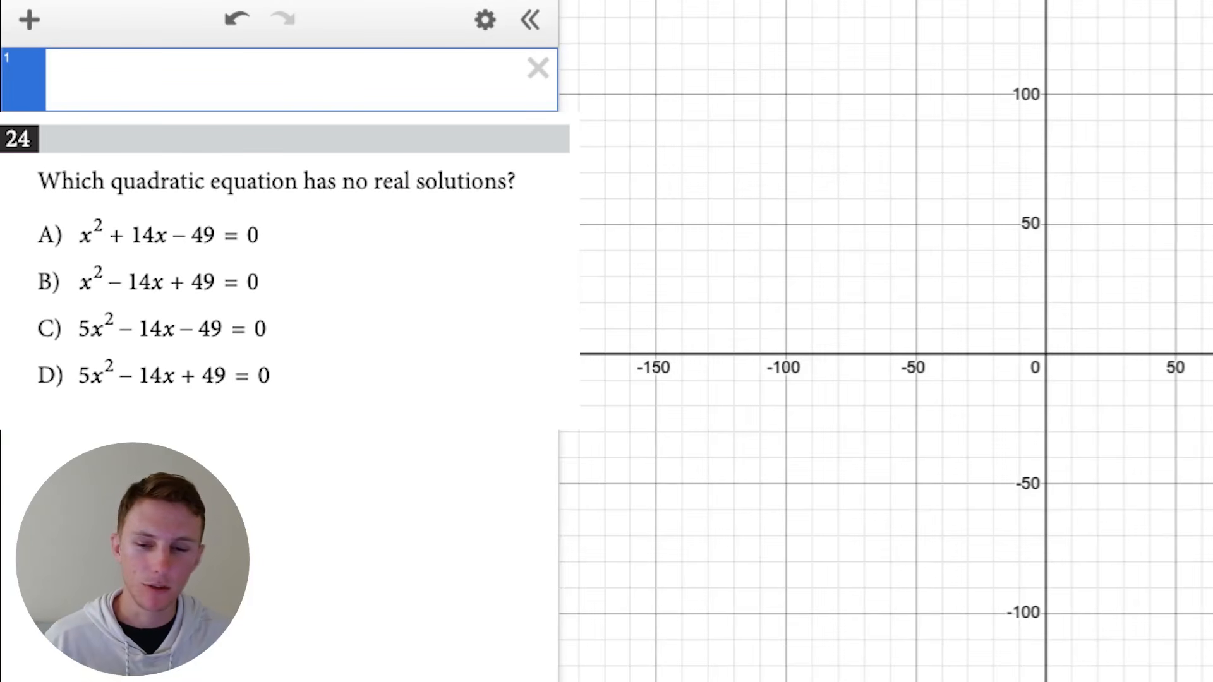
- Graph answer choice A, x^2 + 14x - 49, and show the coordinates of both of its x-intercepts
type("x^2")
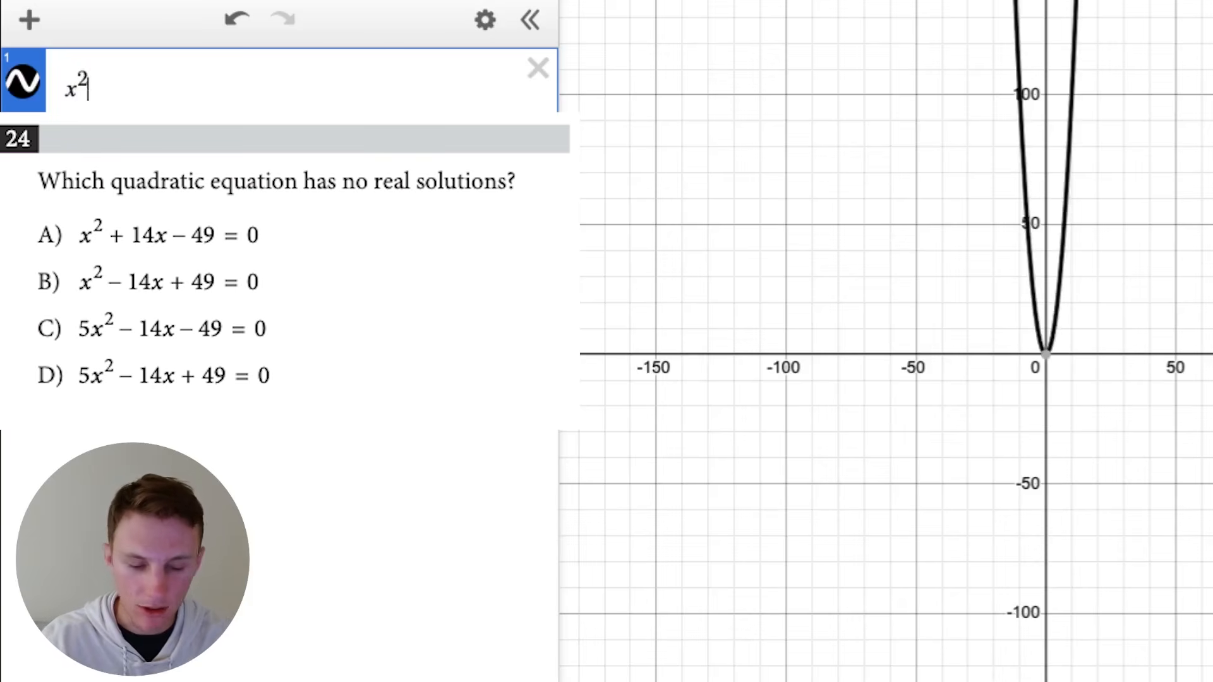
type("+14")
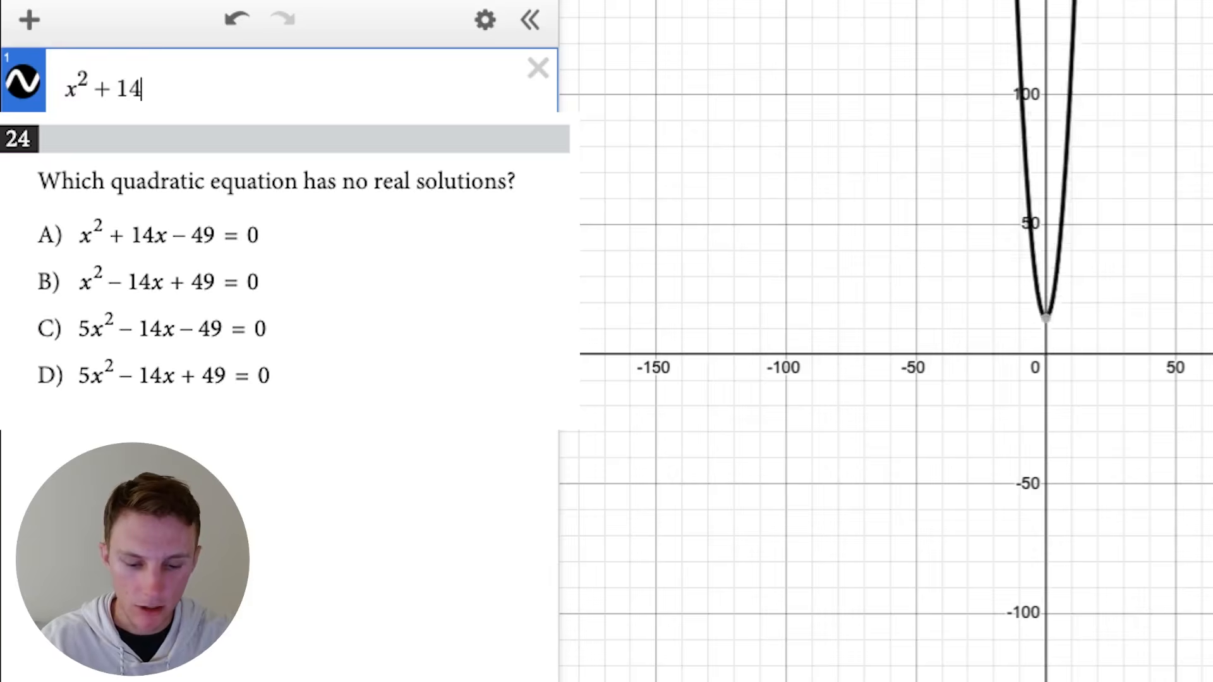
type("x-49")
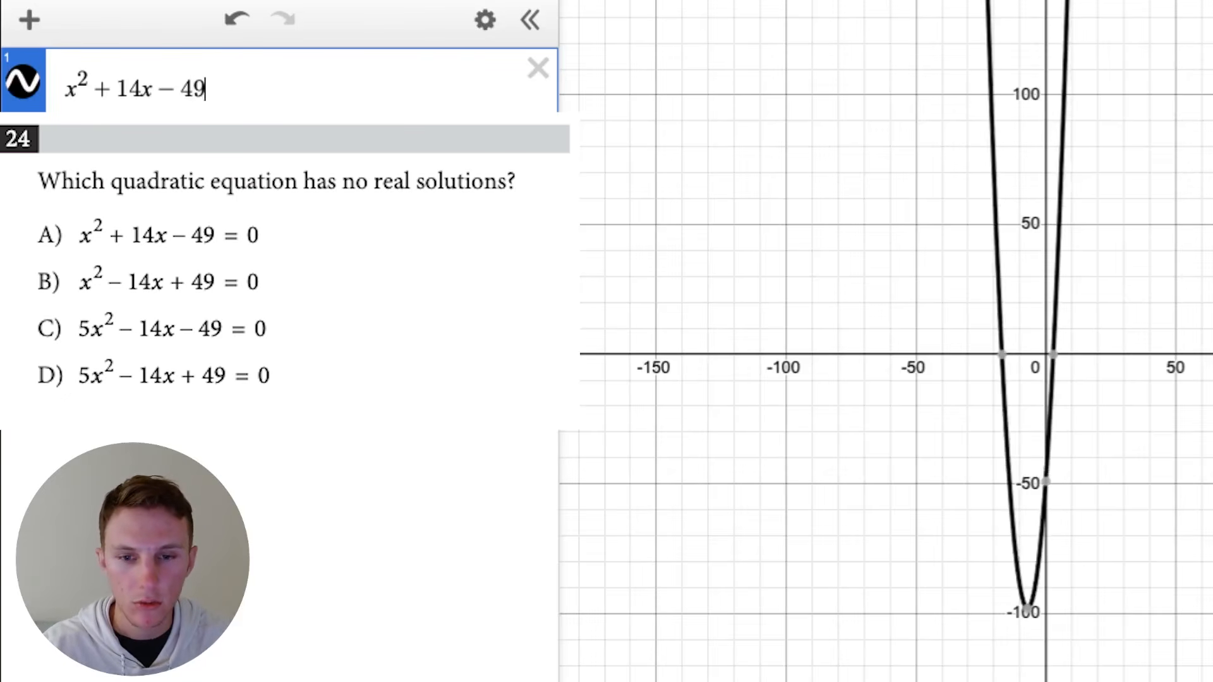
left_click(1052, 354)
left_click(1002, 355)
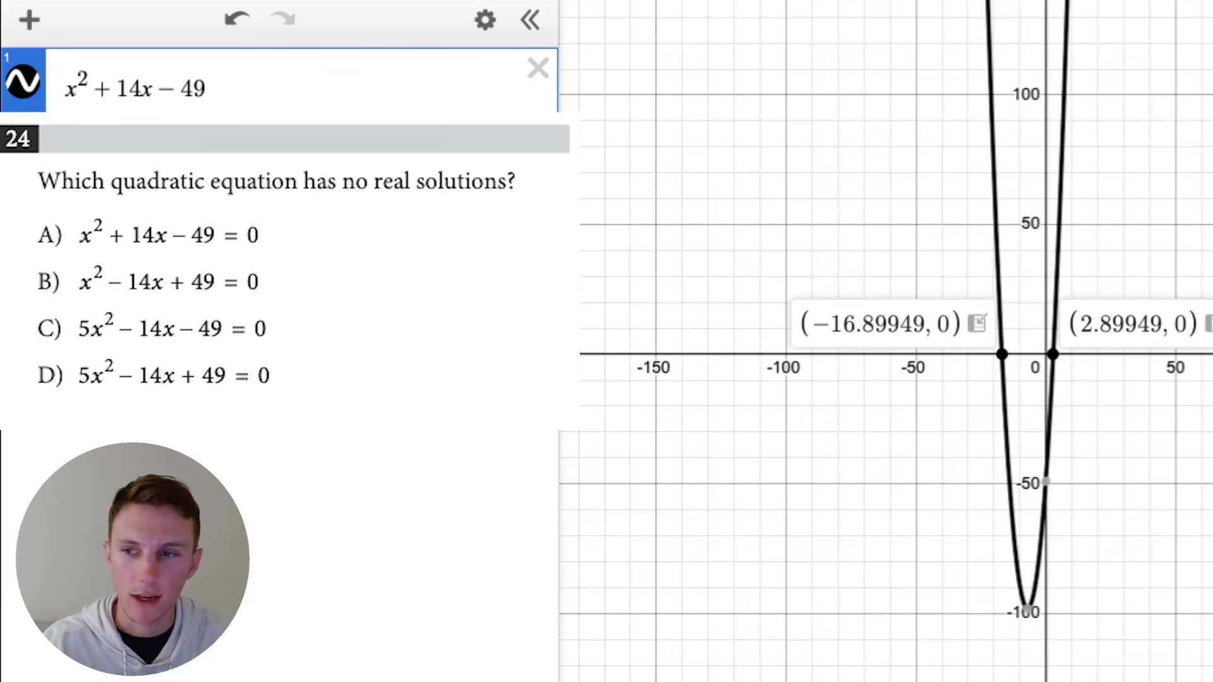
- Replace the expression with answer choice B, x^2 - 14x + 49, and show the coordinates of the point where it touches the x-axis
left_click(538, 68)
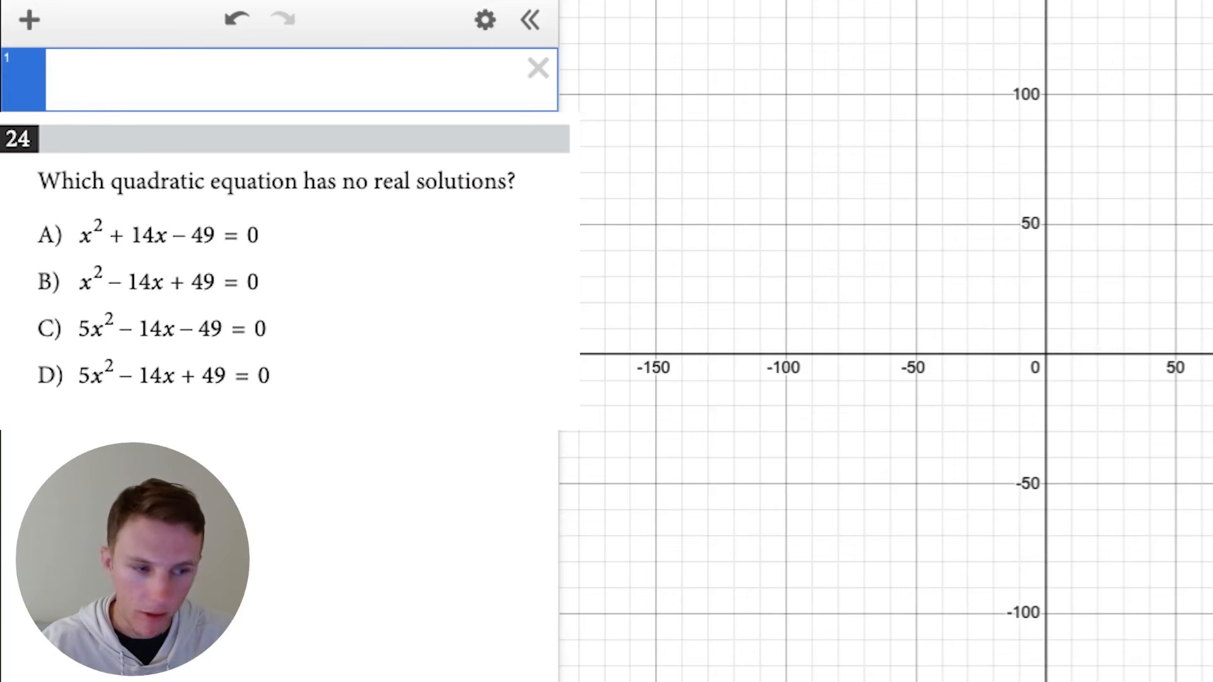
type("x")
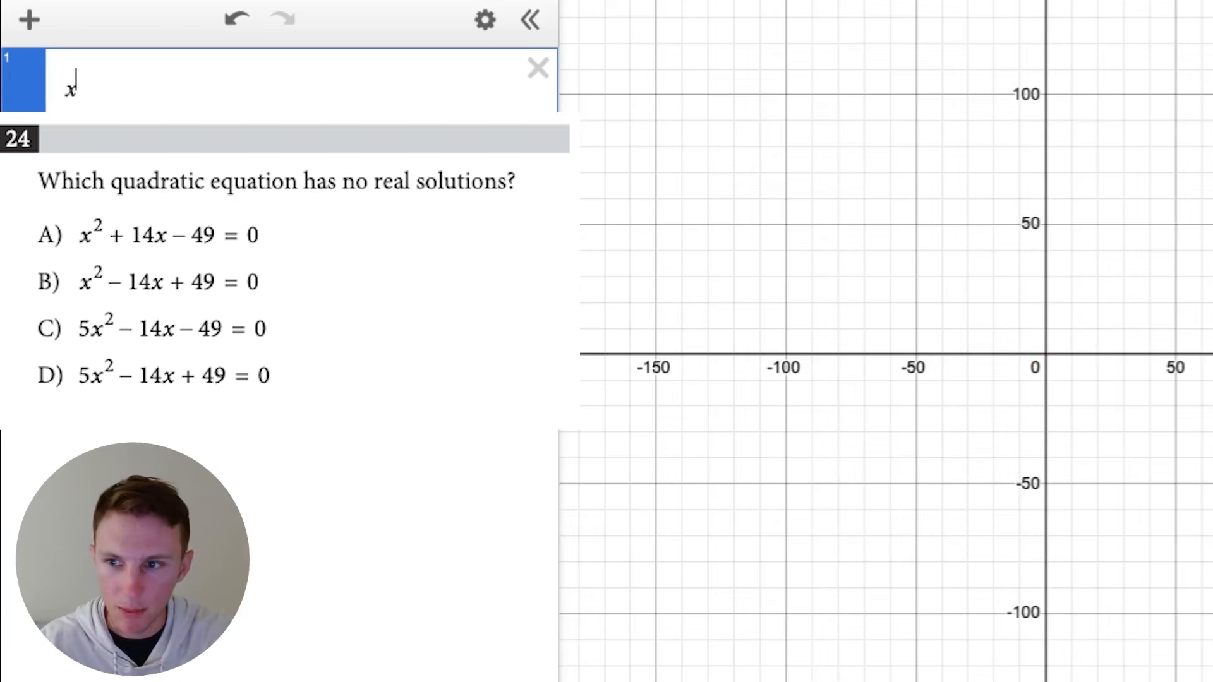
type("^2 - 14")
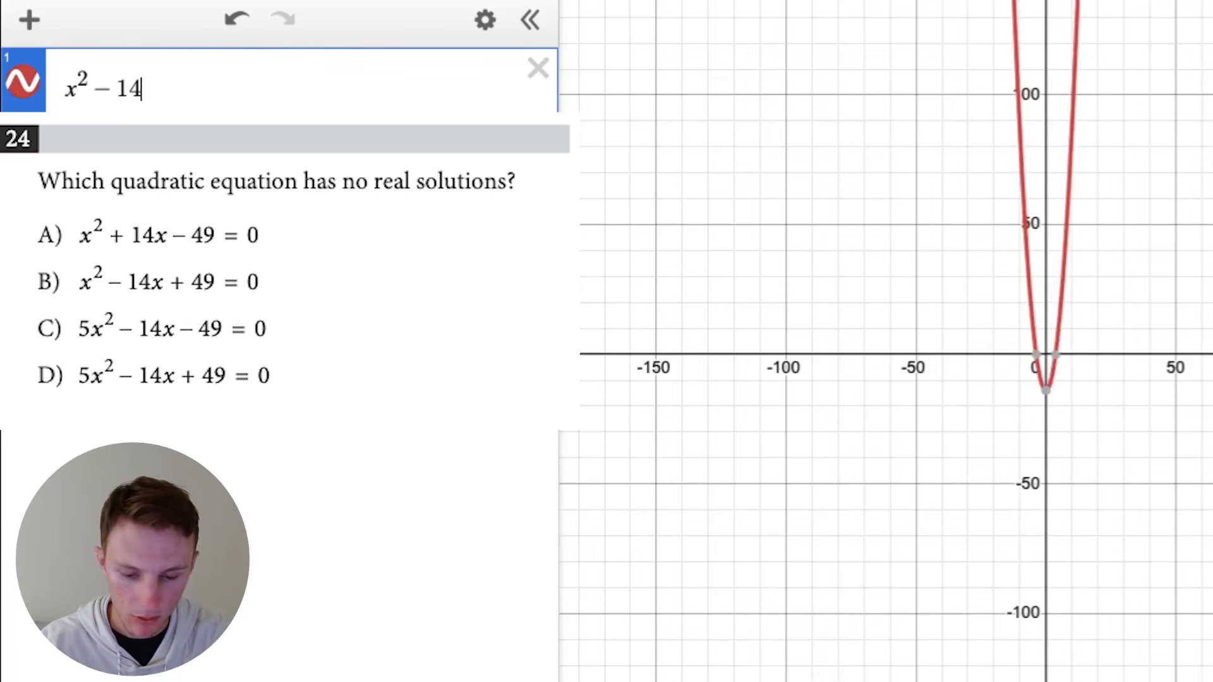
type("x + 49")
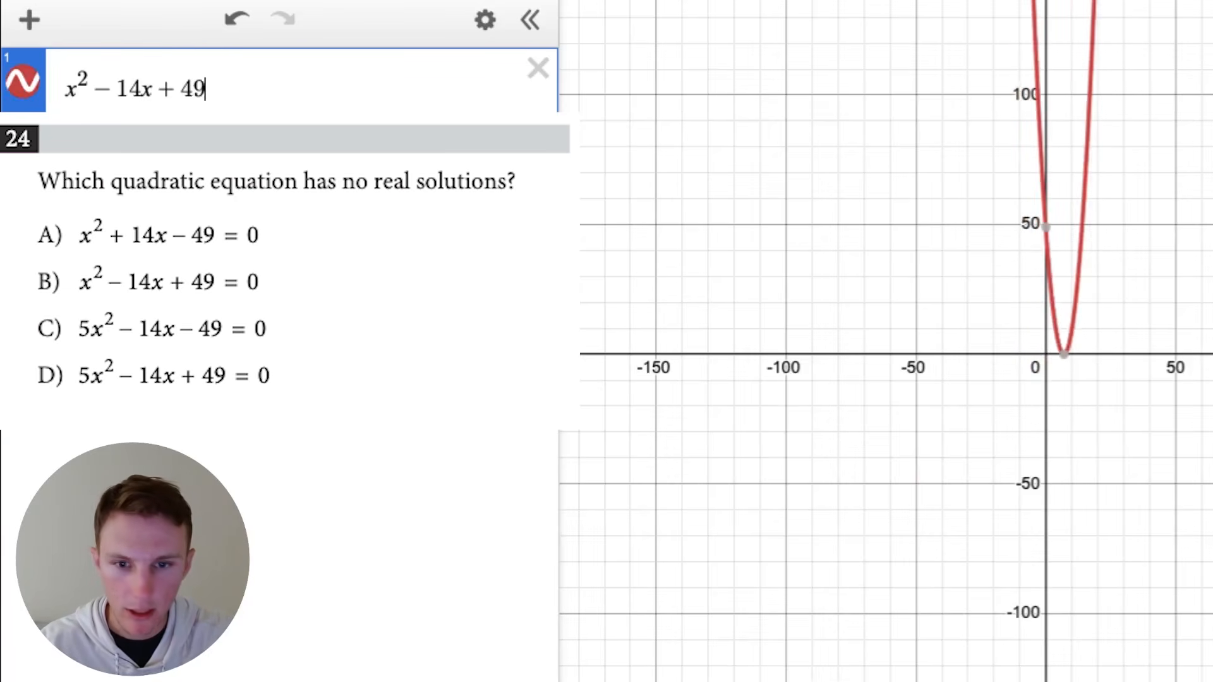
left_click(1064, 355)
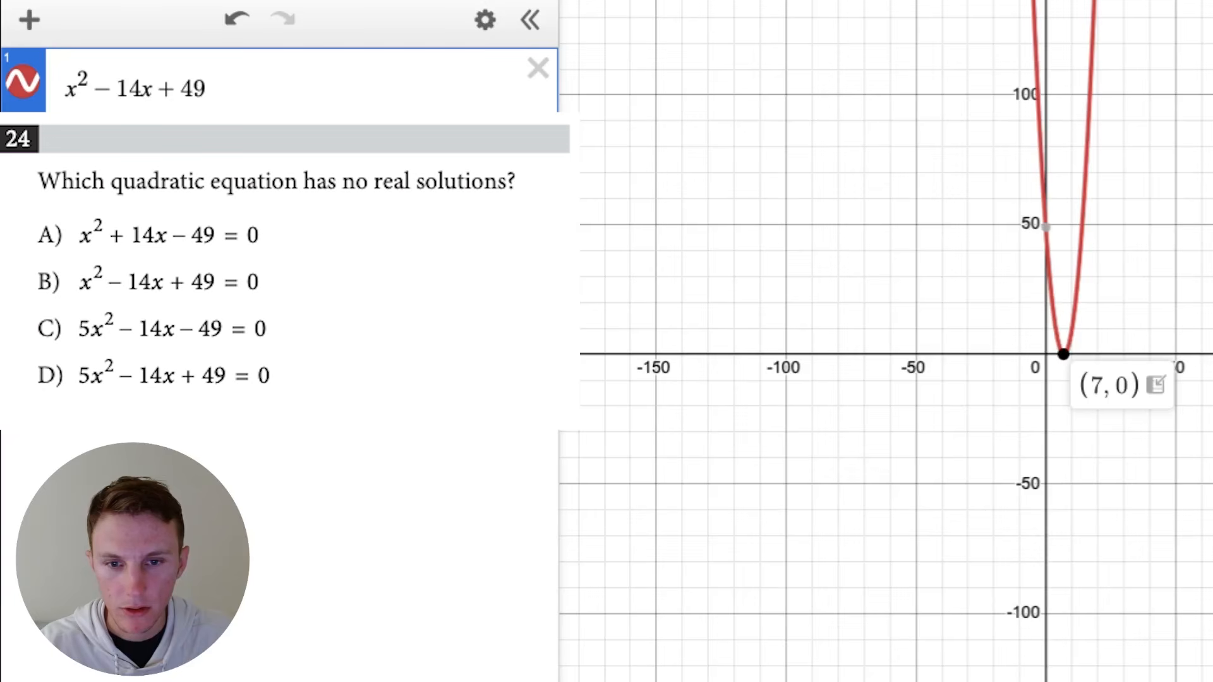
- Replace the expression with answer choice C, 5x^2 - 14x - 49, to graph it
left_click(538, 68)
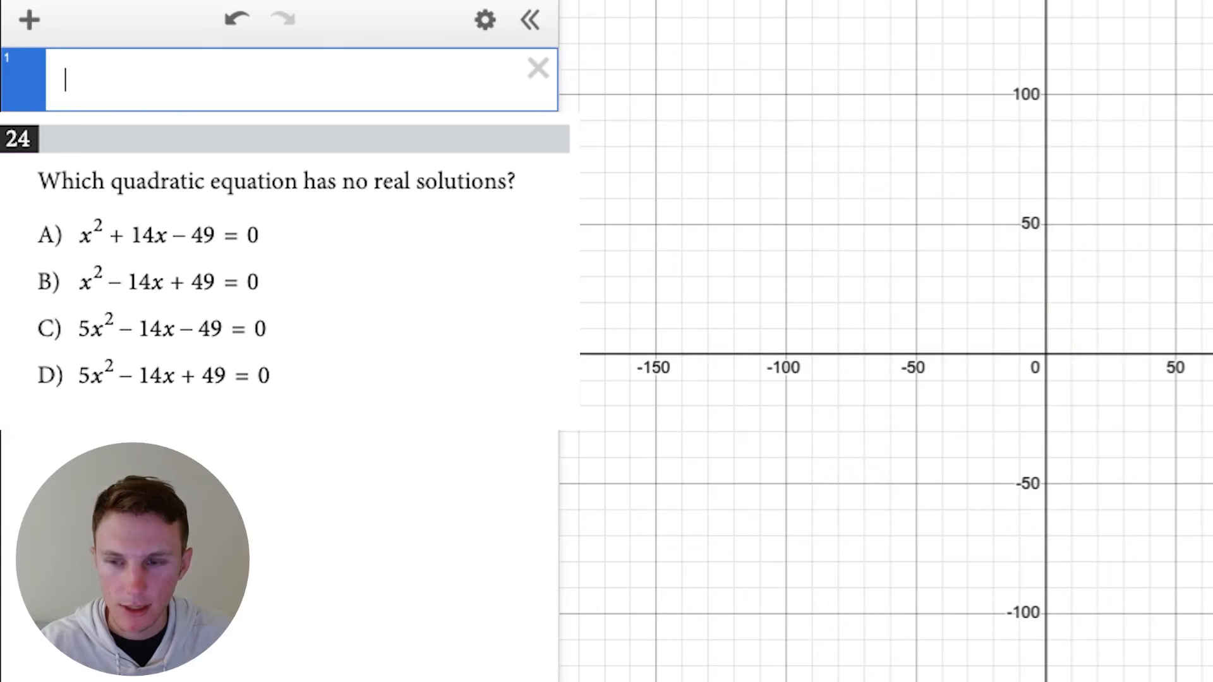
type("5x^2")
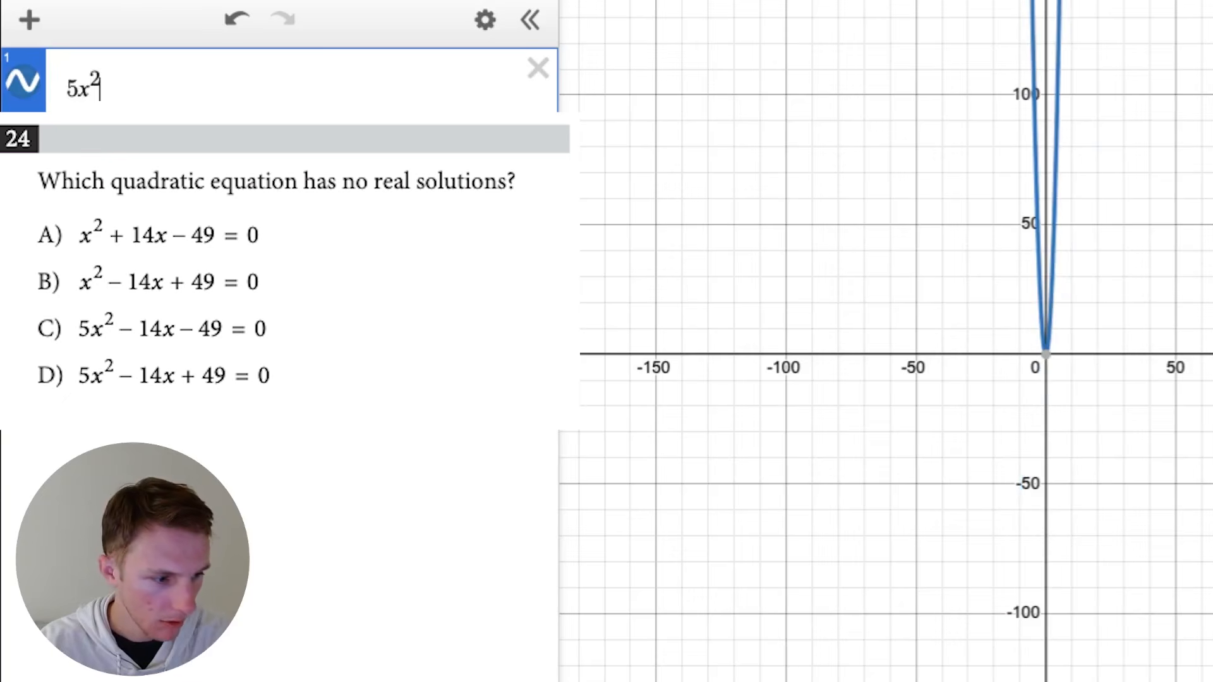
type("-1")
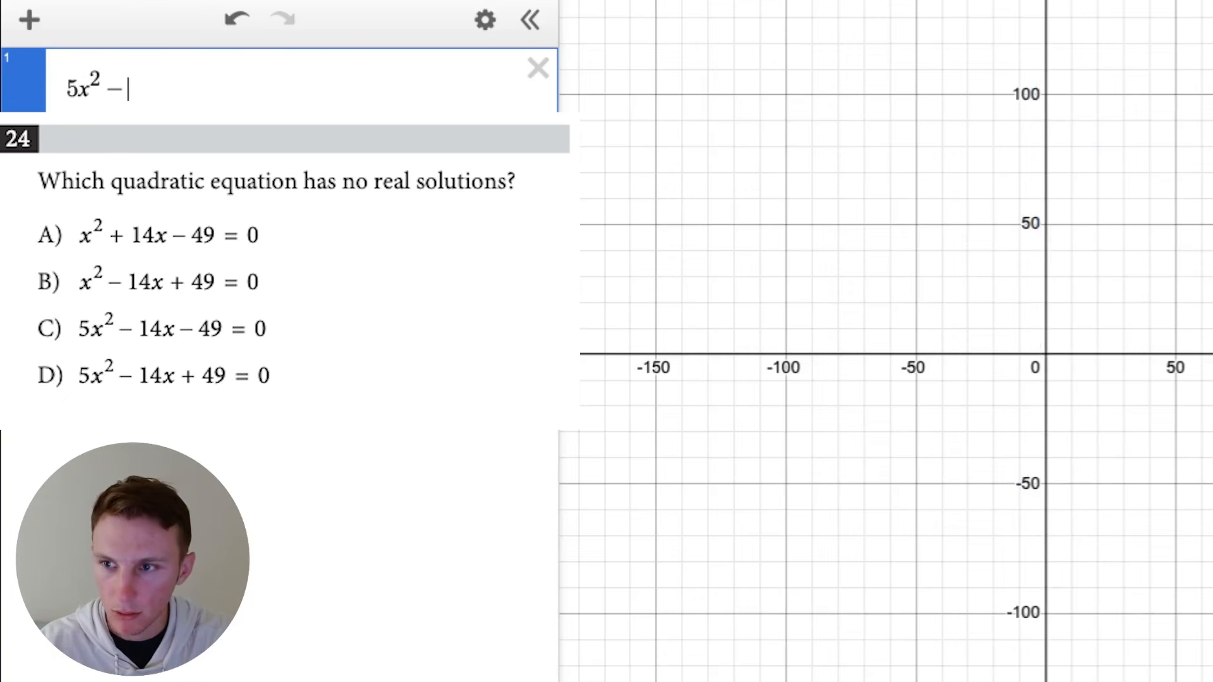
type("4x")
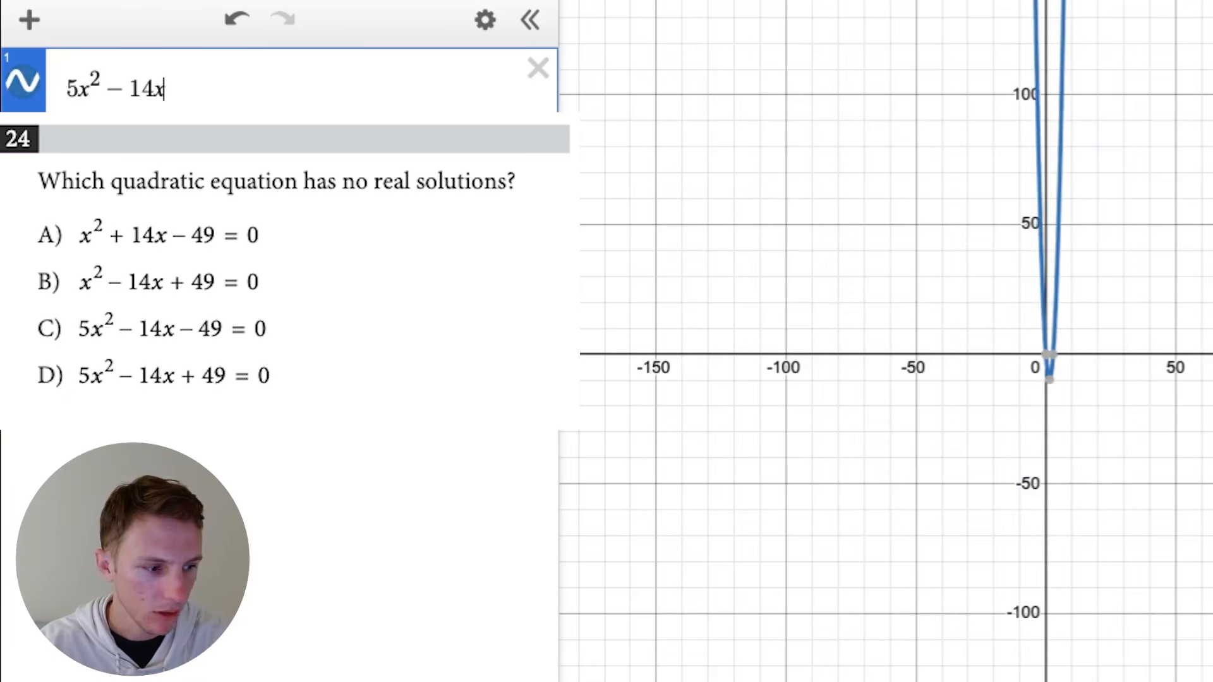
type("-49")
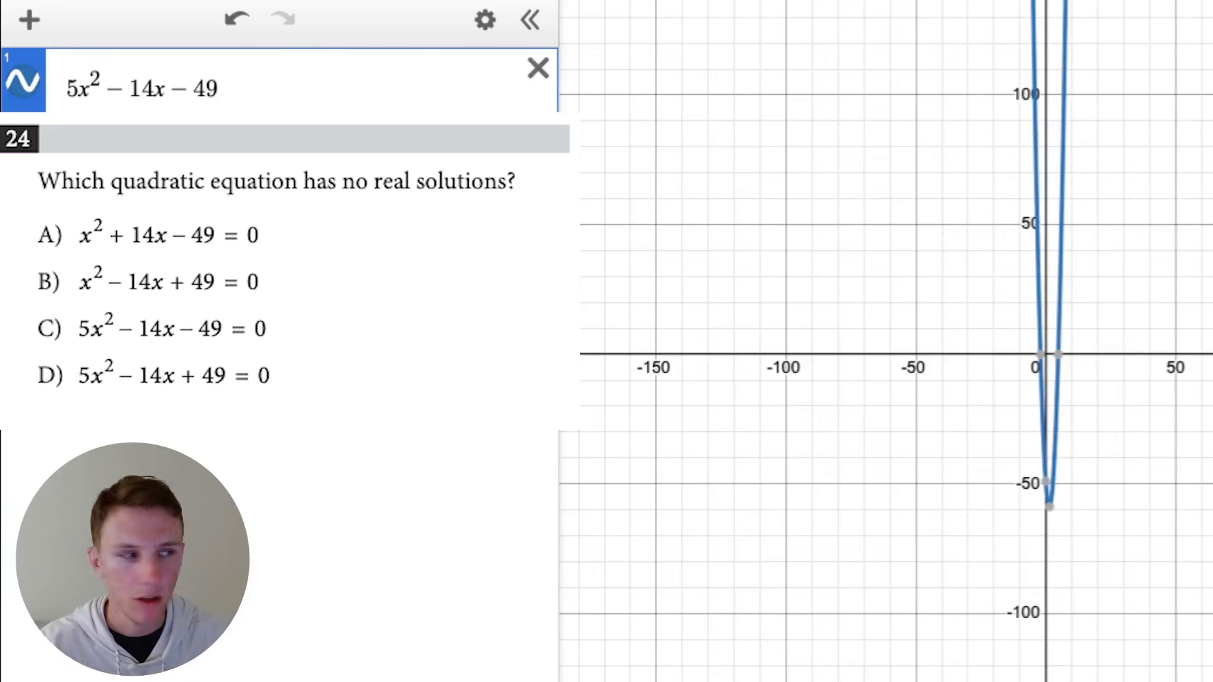
- Replace the expression with answer choice D, 5x^2 - 14x + 49, and inspect its graph relative to the x-axis
key("ctrl+a")
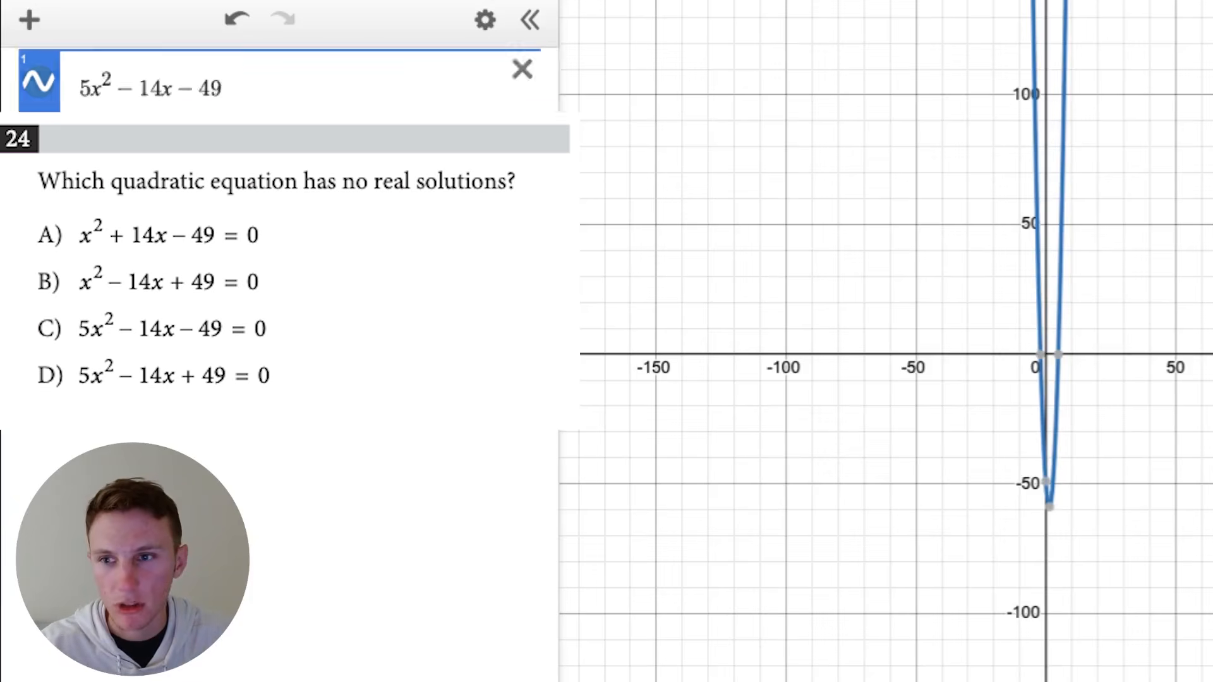
key("BackSpace")
type("5x^2")
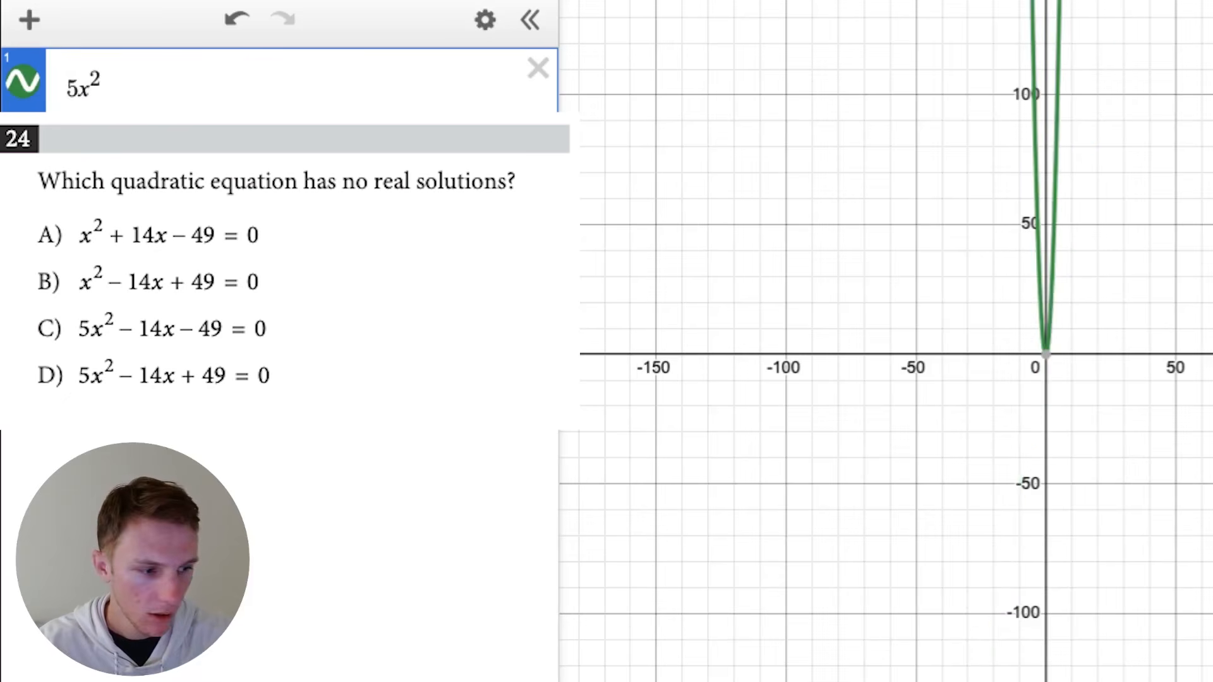
key("Right")
type("-14x")
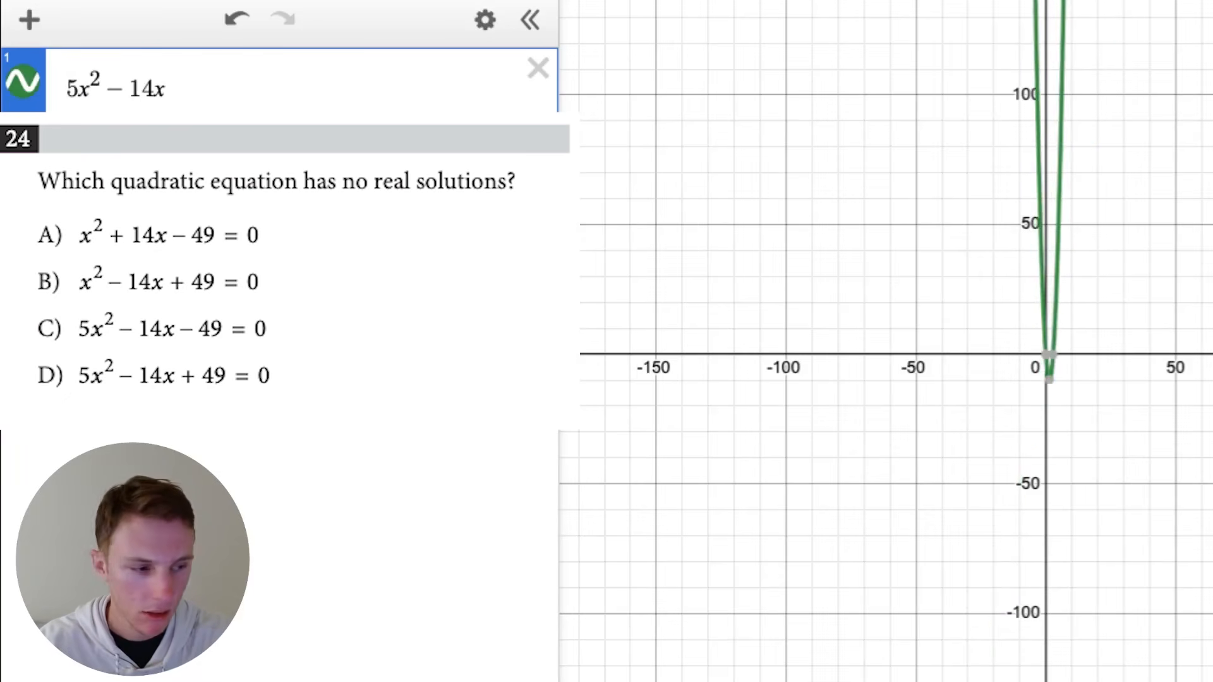
type("+49")
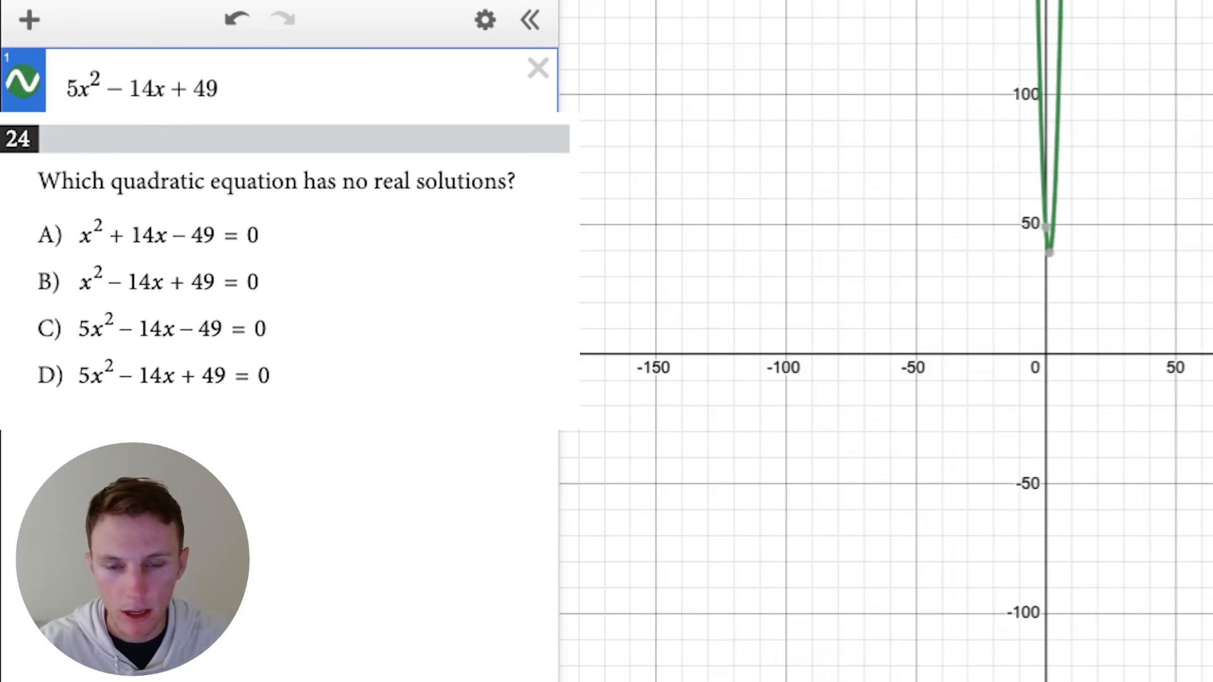
scroll(1081, 221, "up", 2)
scroll(1084, 222, "up", 3)
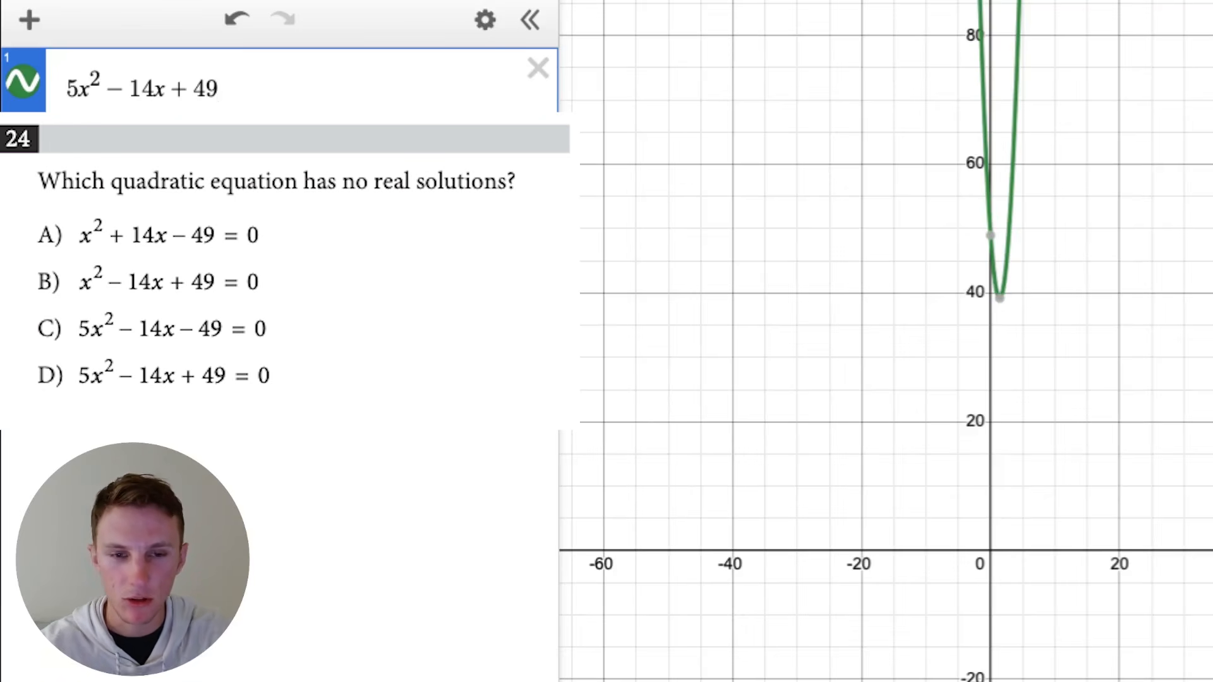
- Extend the expression to the full equation 5x^2 - 14x + 49 = 0 and check the graph for any solutions
type("= 0")
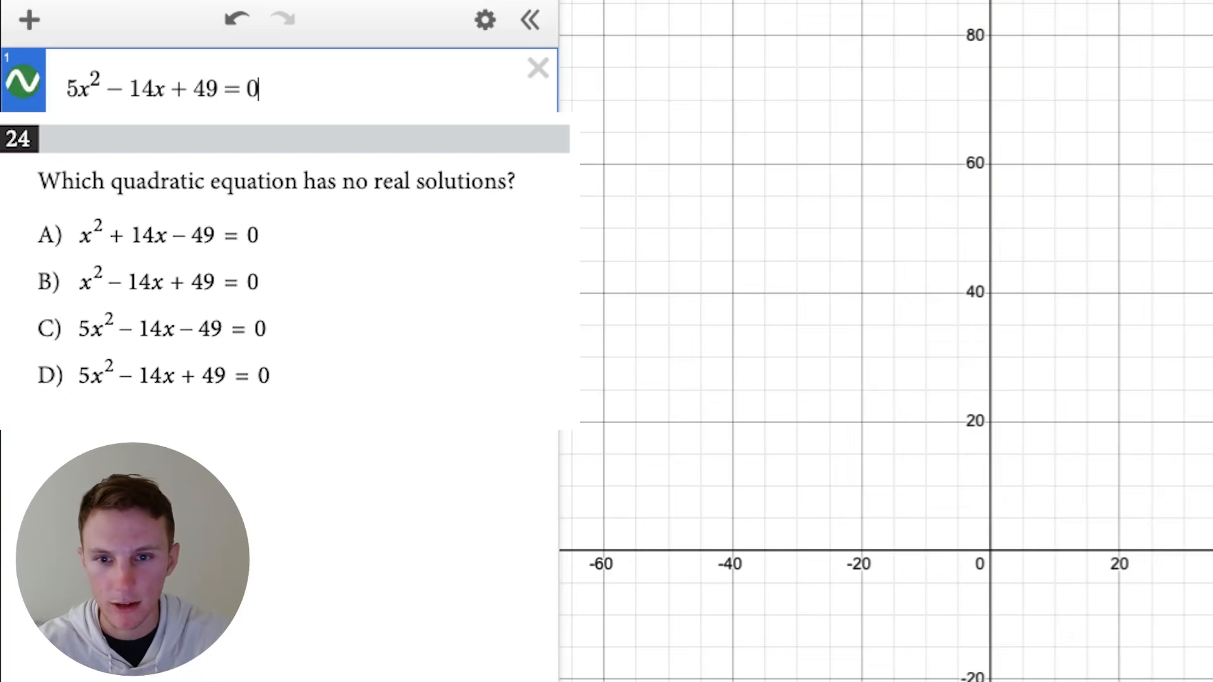
scroll(1082, 342, "down", 5)
scroll(1079, 349, "down", 10)
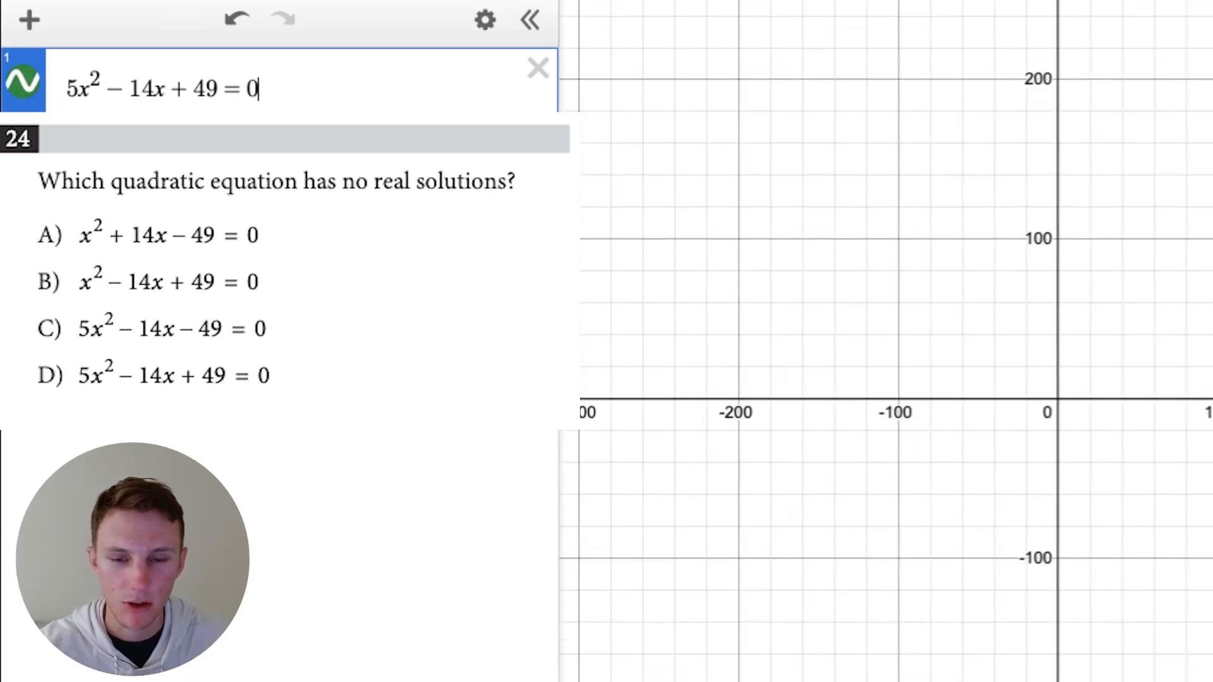
scroll(1079, 349, "up", 4)
scroll(1079, 349, "up", 3)
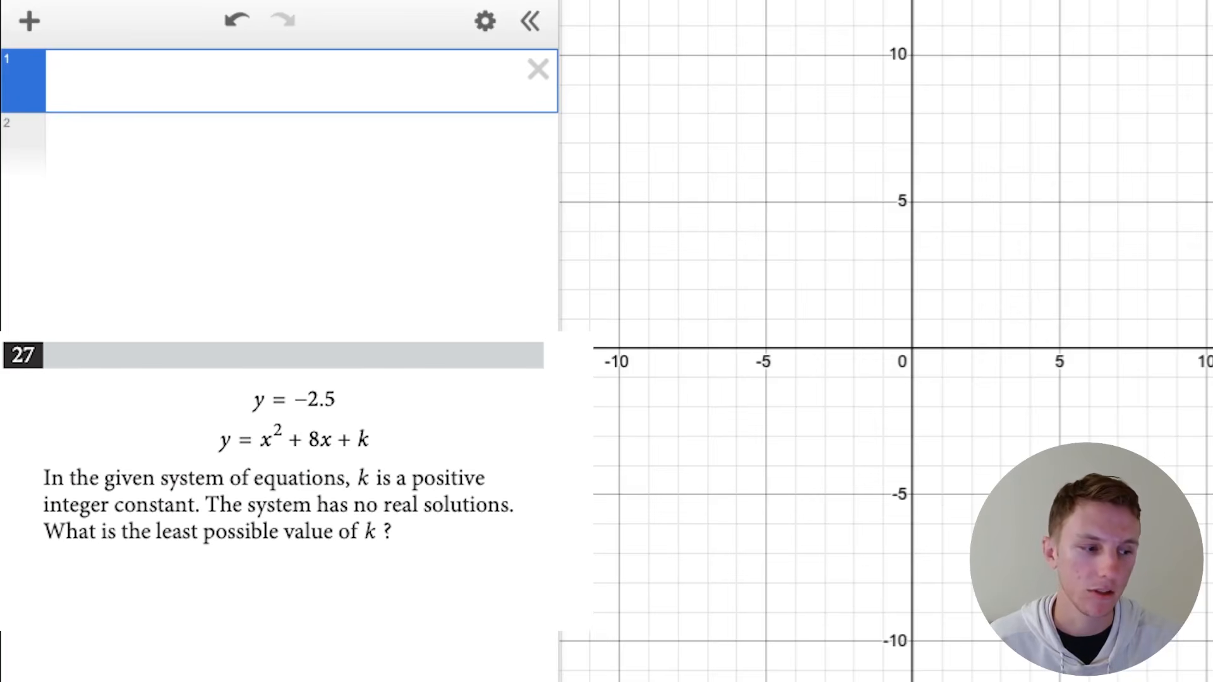
- For question 27, graph the line y = -2.5 and start a second expression line
type("y=2")
key("BackSpace")
type("-2.5")
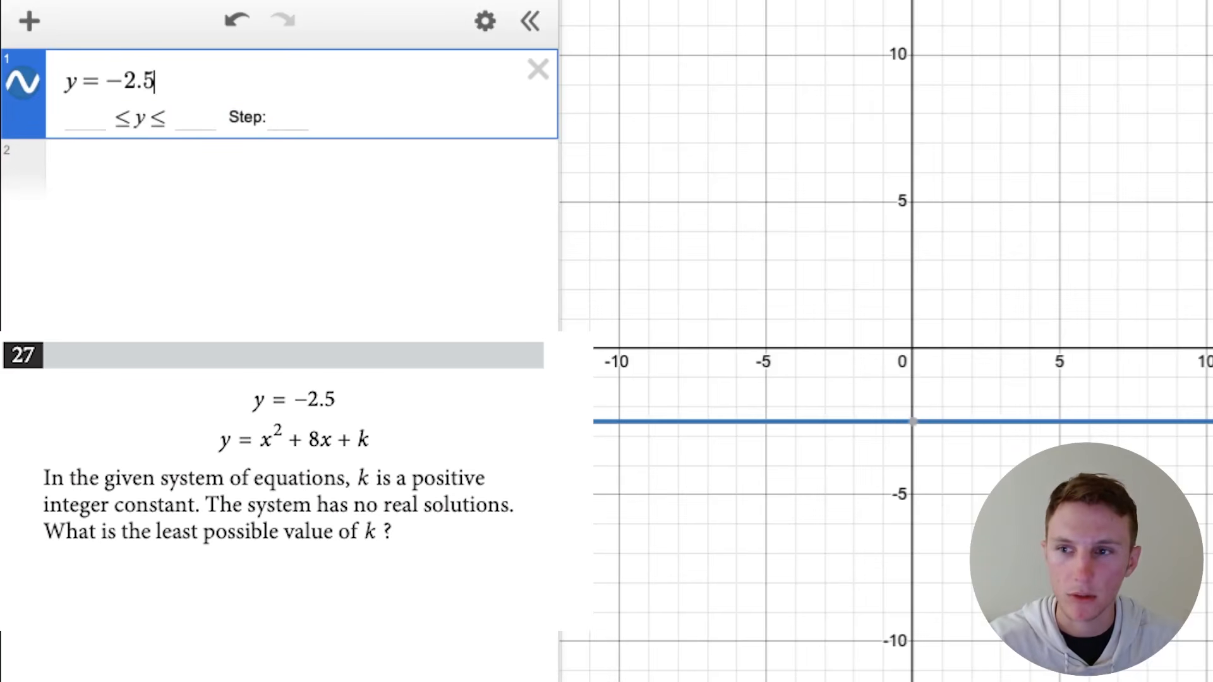
key("Return")
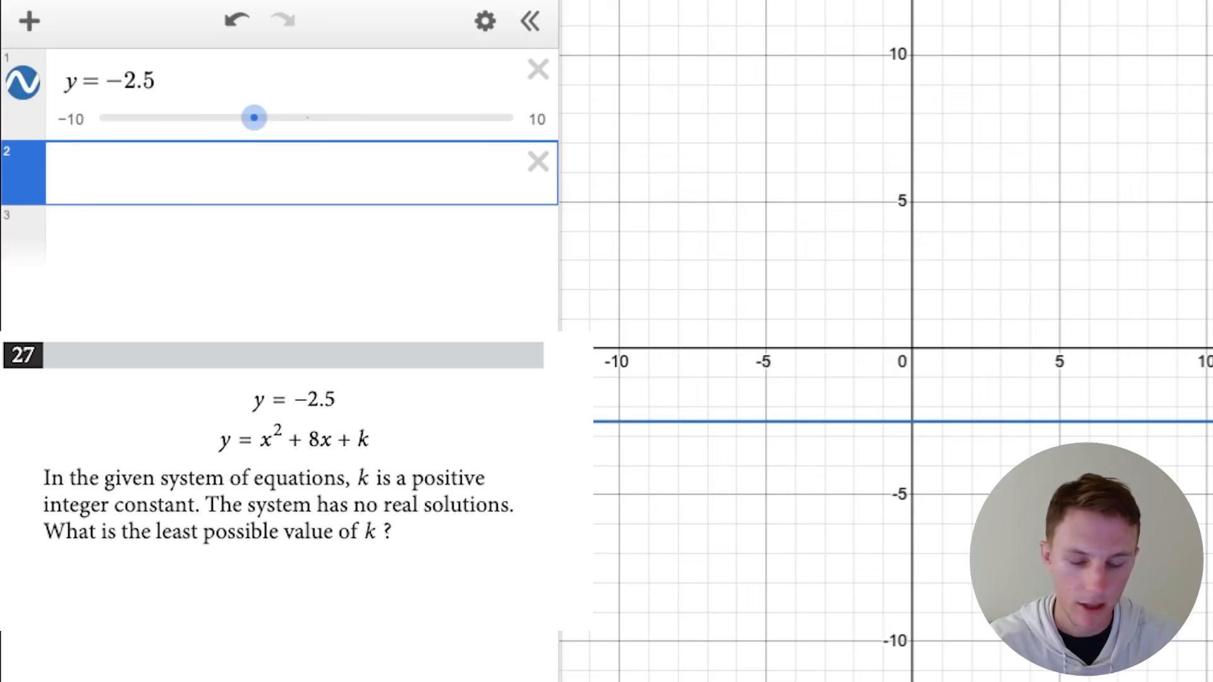
- Enter the parabola y = x^2 + 8x + k as the second equation and add a slider for k
type("y=x^2")
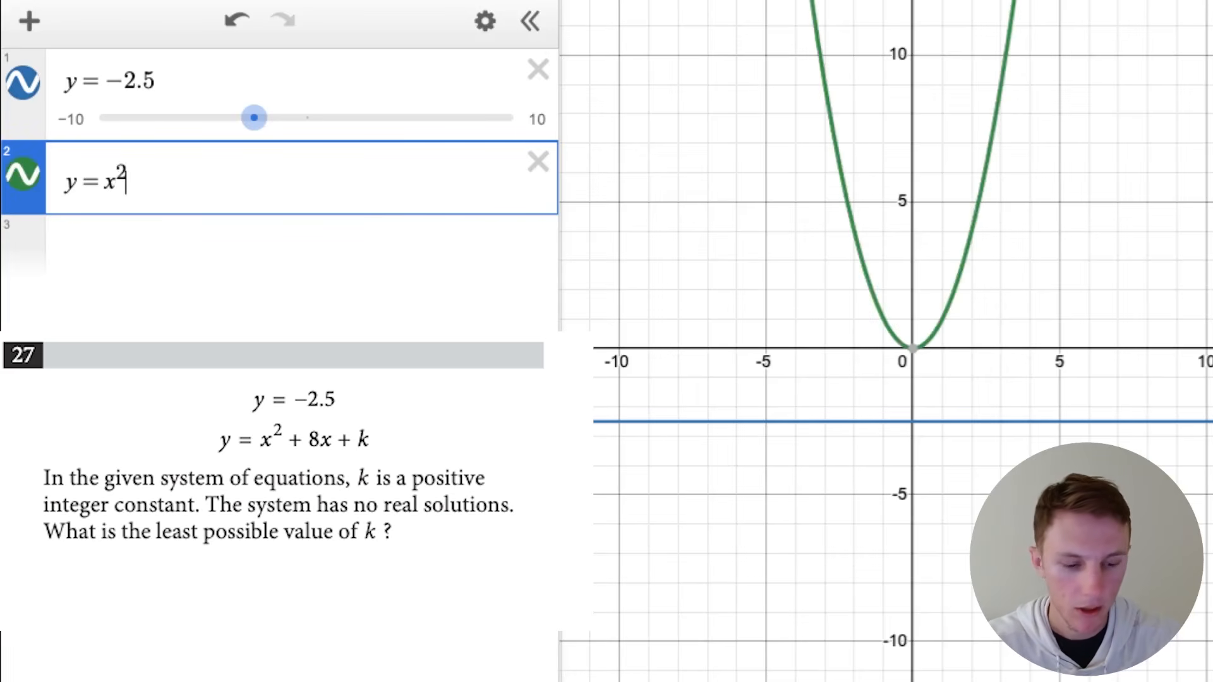
key("Right")
type("+8x")
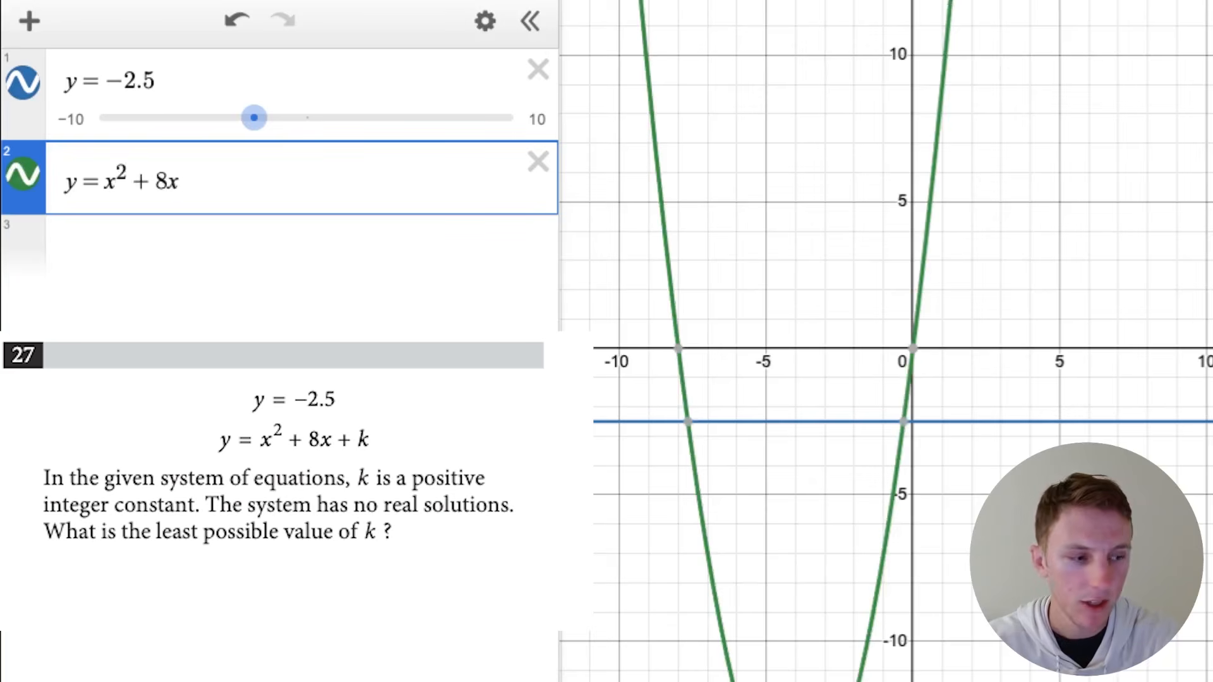
type("+k")
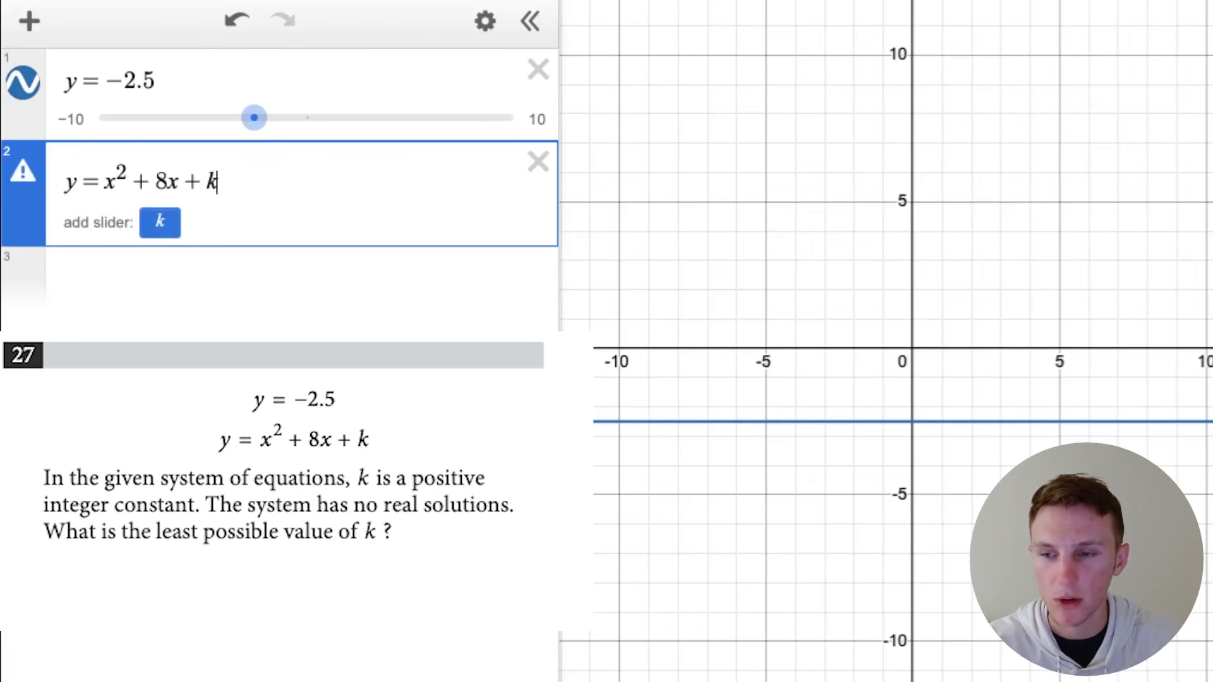
left_click(160, 222)
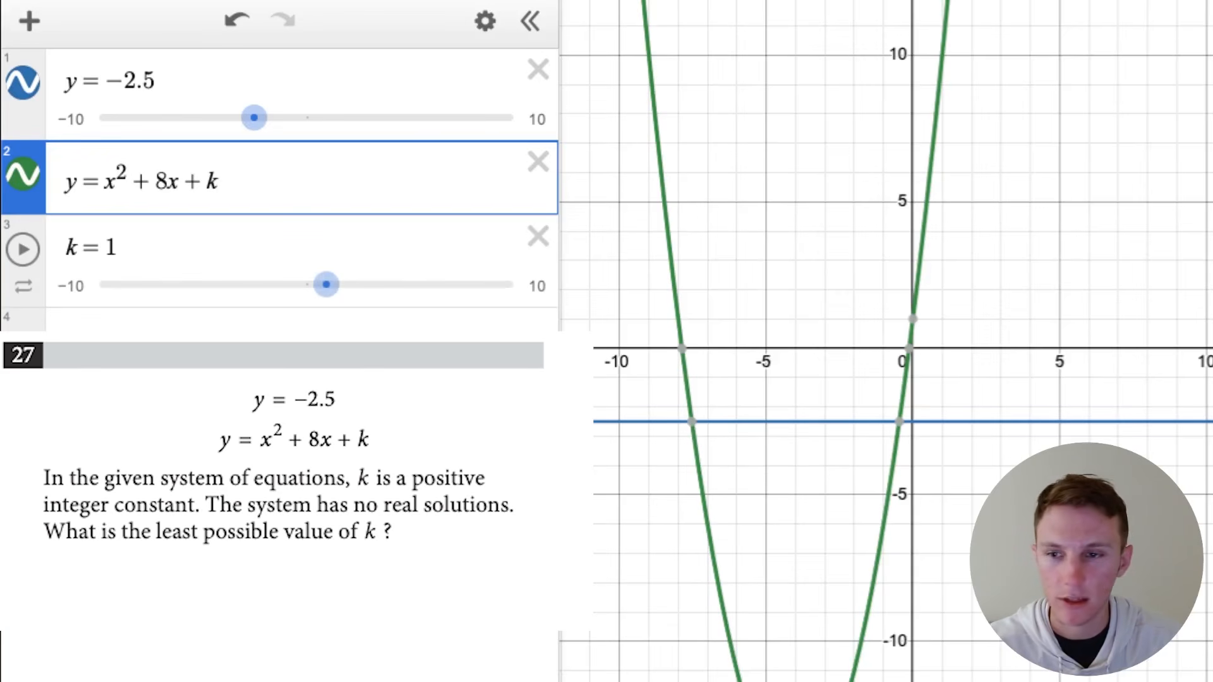
- Raise the k slider to 5.5 and show the coordinates of both intersections between the line and the parabola
left_click_drag(326, 284, 419, 284)
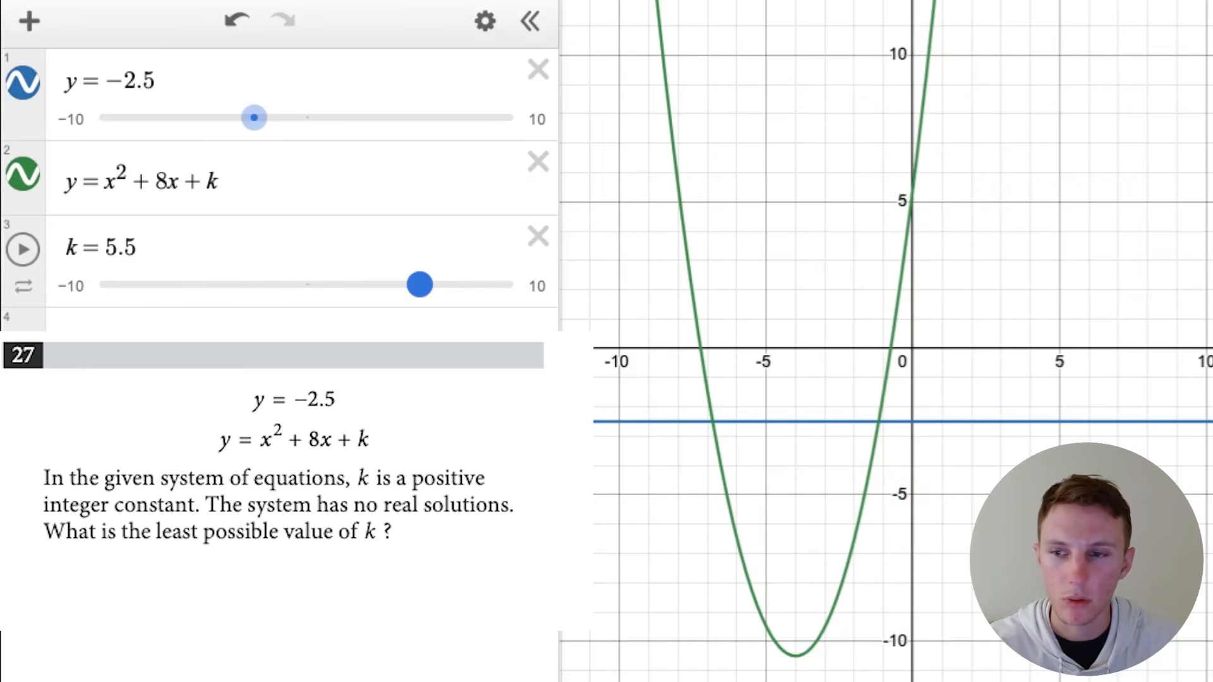
left_click(712, 422)
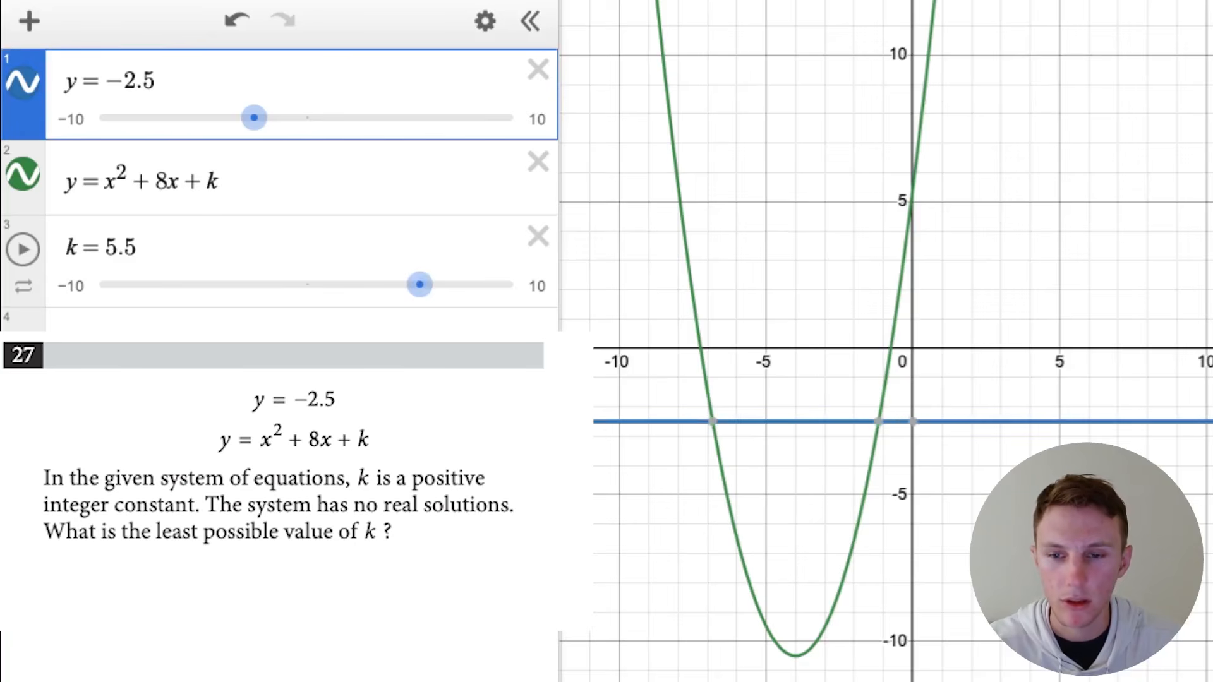
left_click(712, 421)
left_click(878, 421)
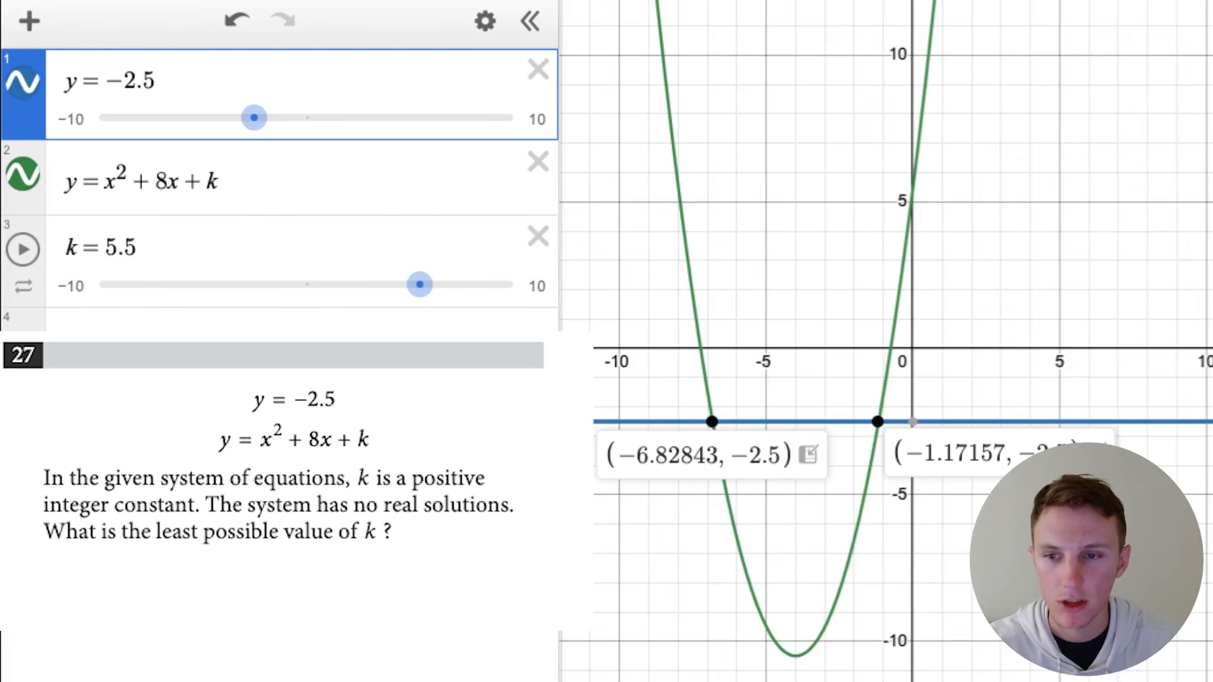
- Slide k down to -8.9, and limit the k slider's range to 0 through 100
left_click_drag(419, 284, 121, 284)
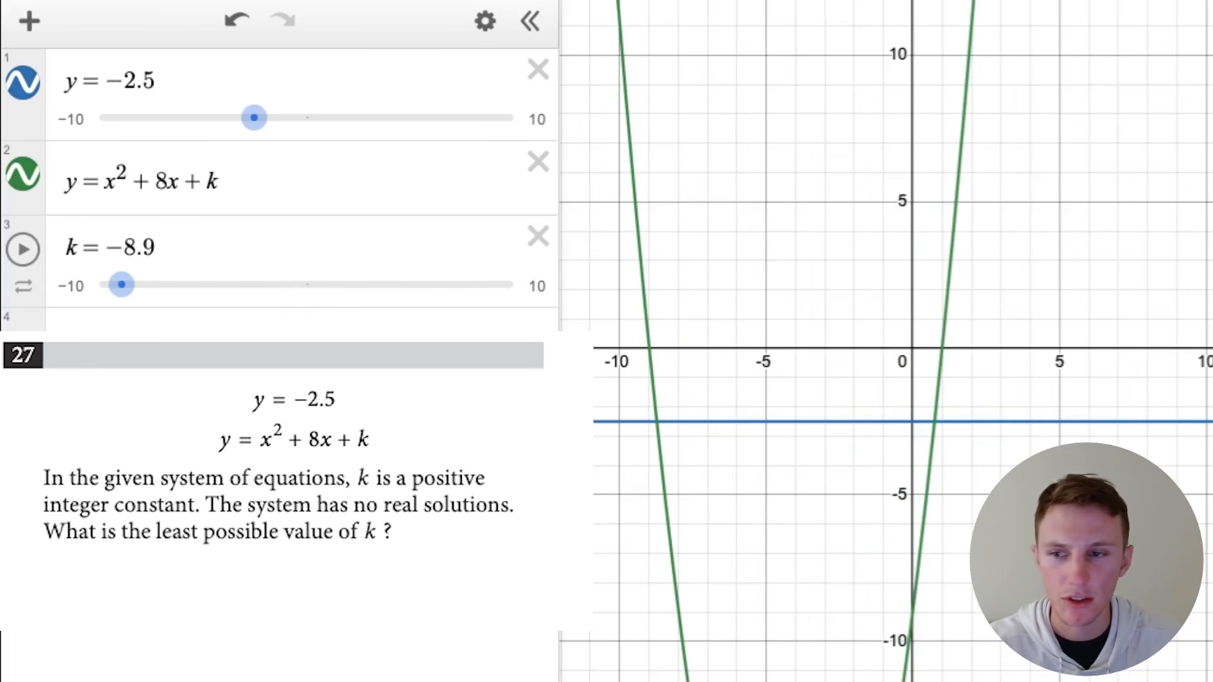
left_click(72, 286)
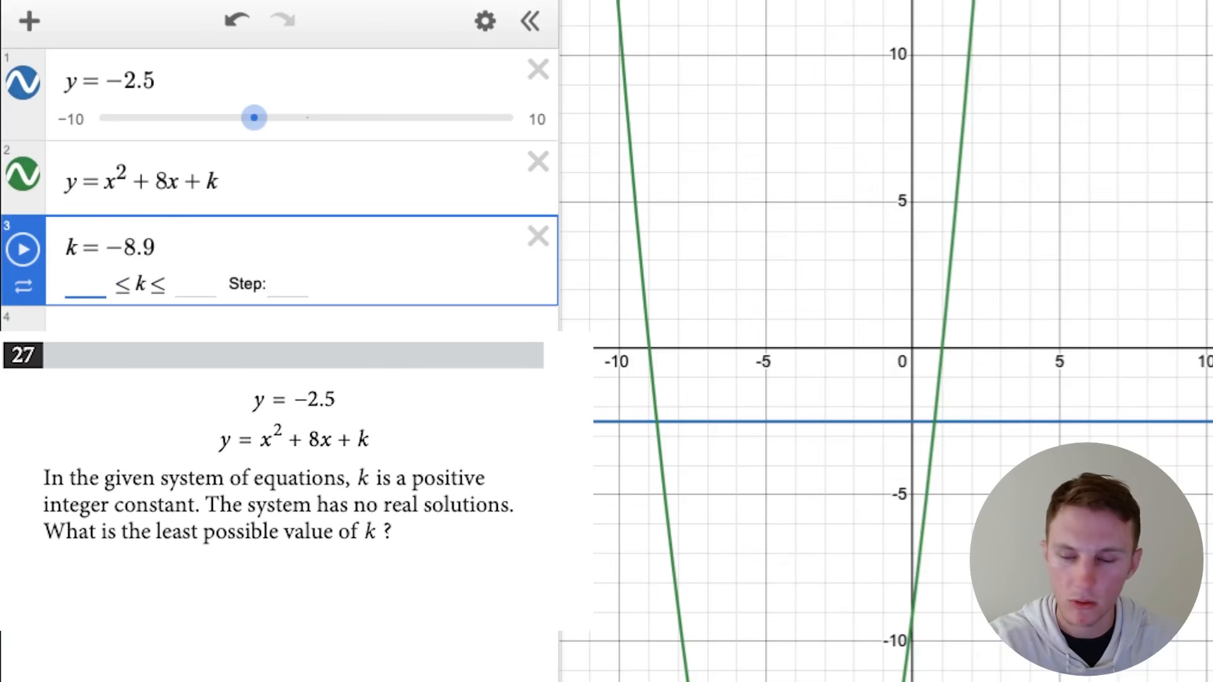
type("0")
key("Tab")
type("100")
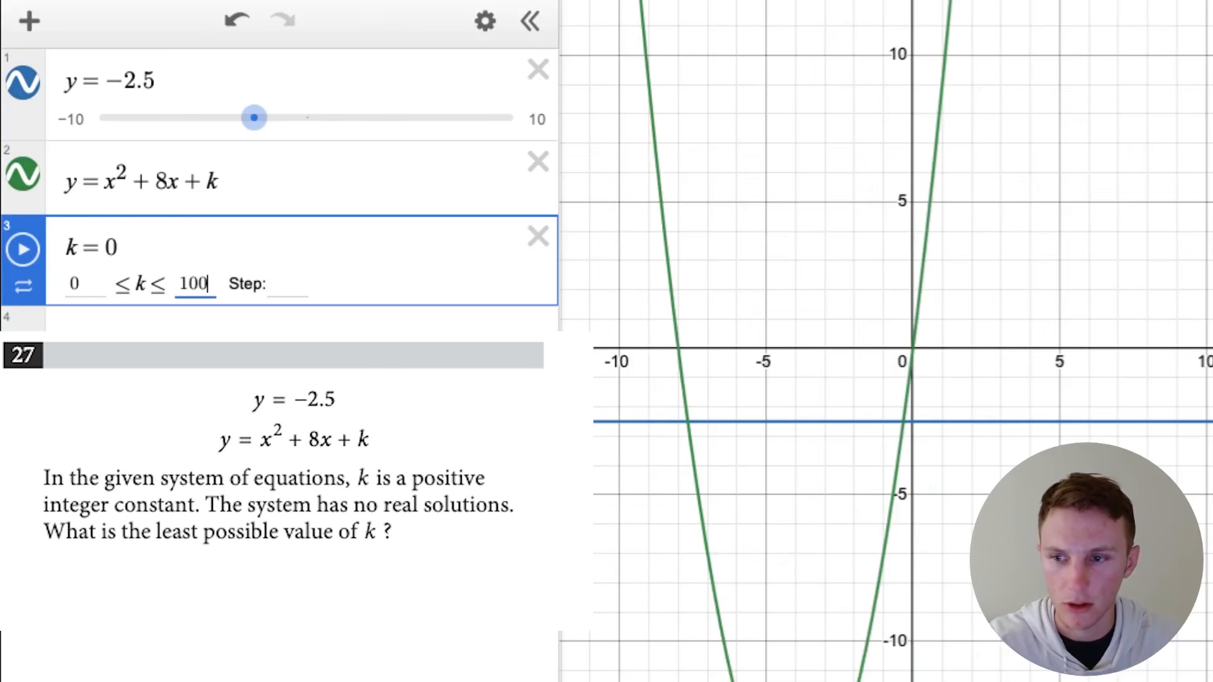
- Raise the k slider to 13.5 so the parabola just touches the line y = -2.5, and check the contact point up close
key("Return")
left_click_drag(85, 285, 142, 285)
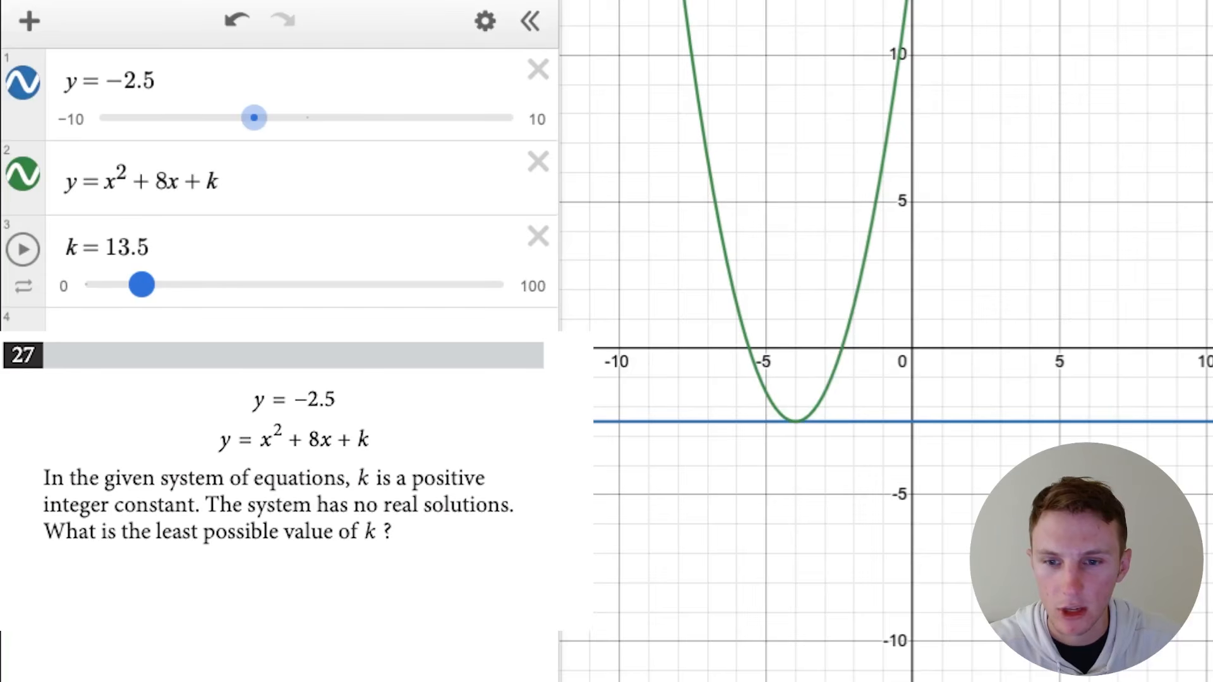
scroll(822, 428, "up", 10)
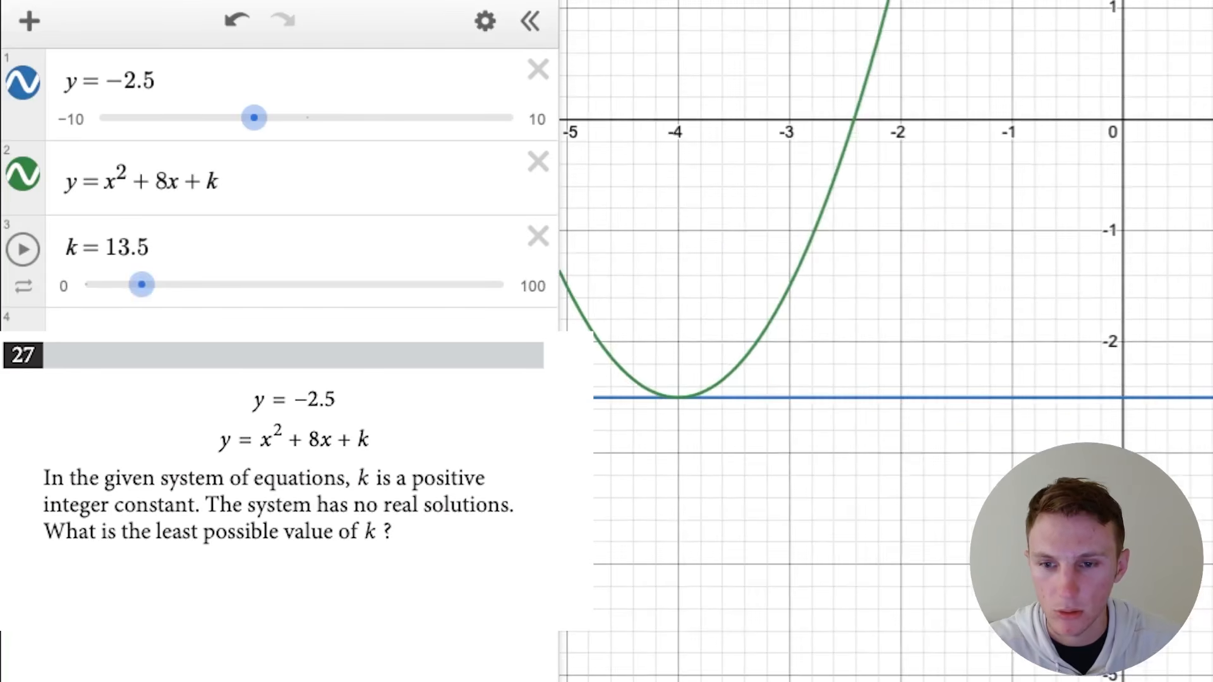
scroll(691, 419, "down", 10)
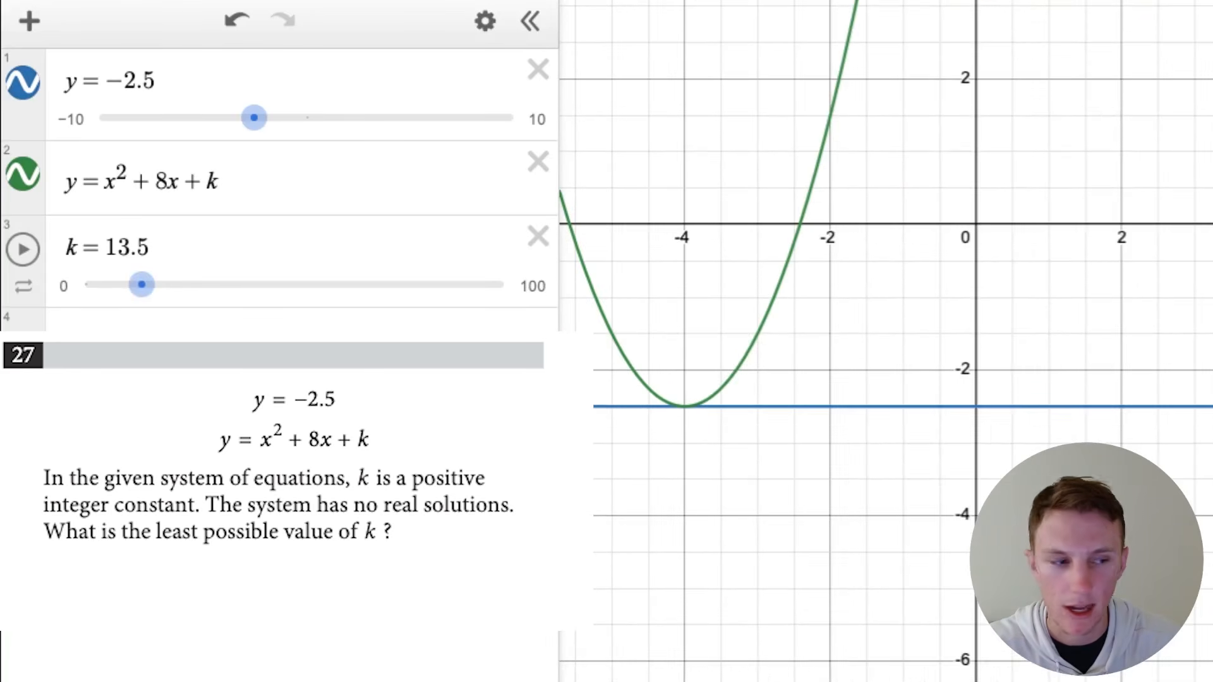
scroll(738, 427, "down", 5)
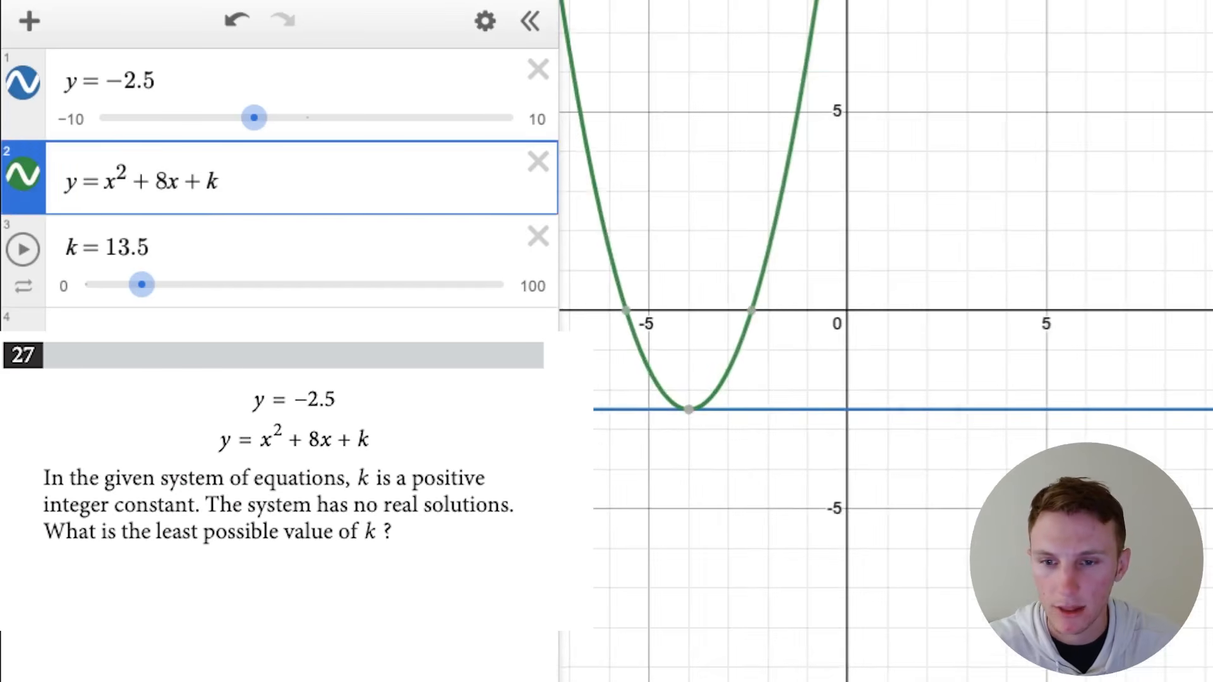
left_click_drag(739, 426, 740, 426)
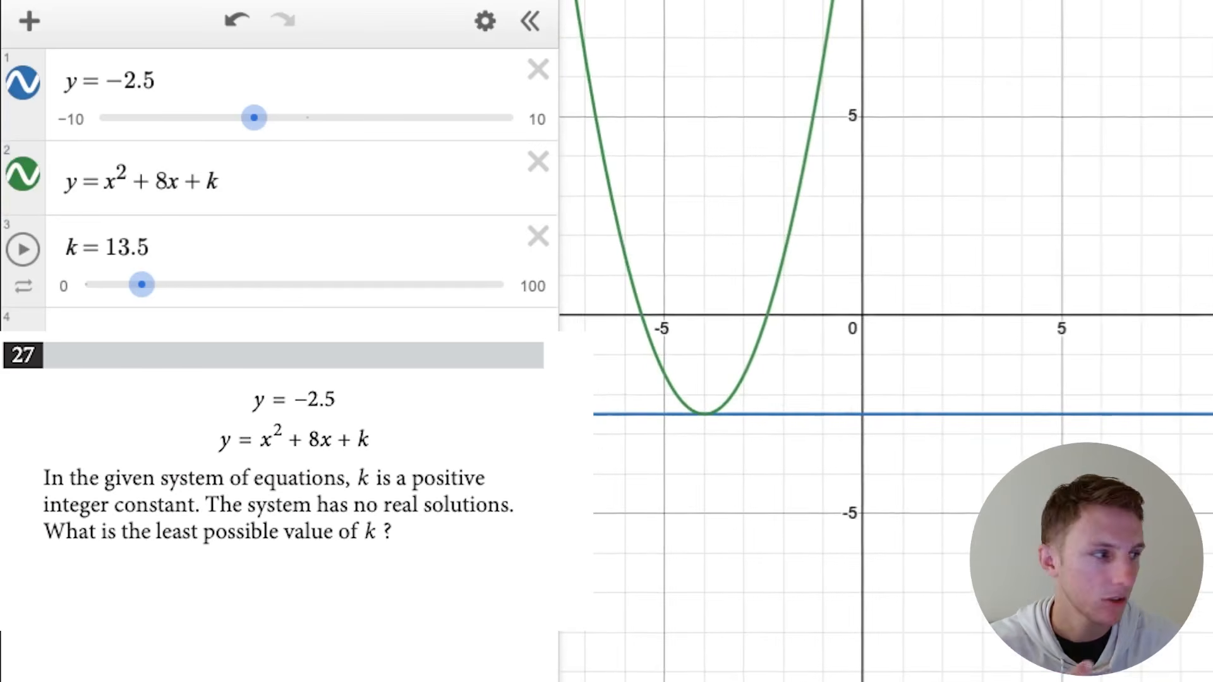
- Raise the k slider to 14 to lift the parabola clear of the line y = -2.5
left_click_drag(142, 285, 144, 285)
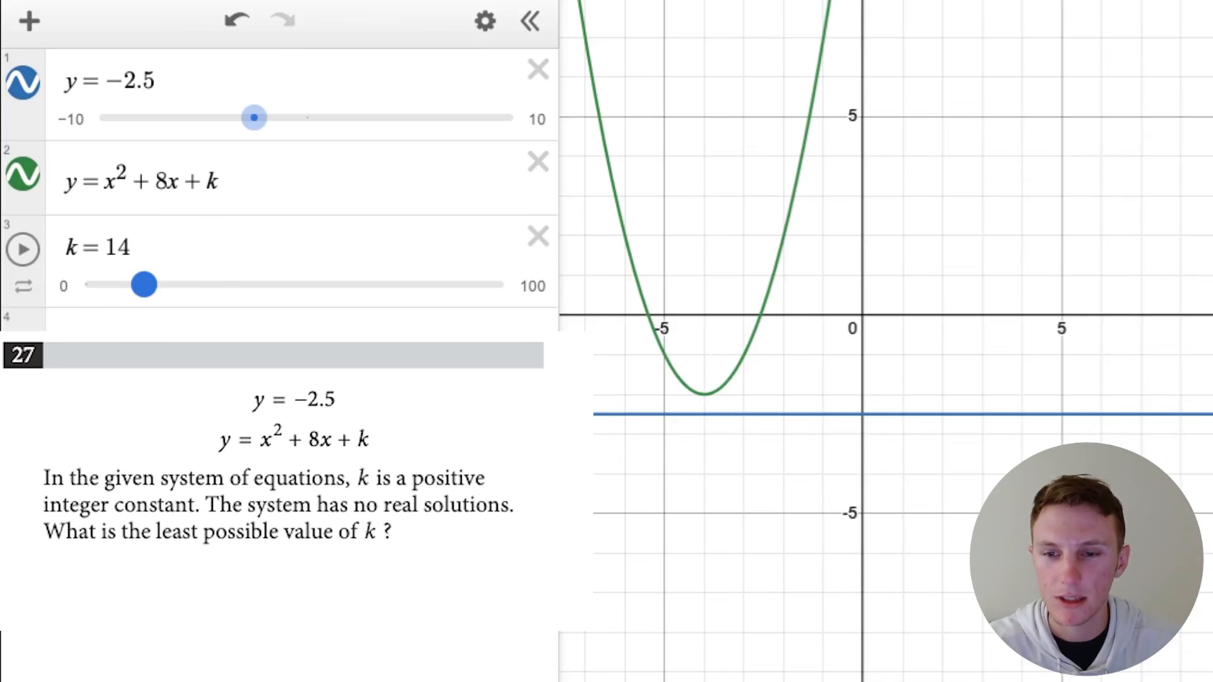
mouse_move(144, 284)
left_mouse_down()
mouse_move(182, 285)
mouse_move(144, 285)
left_mouse_up()
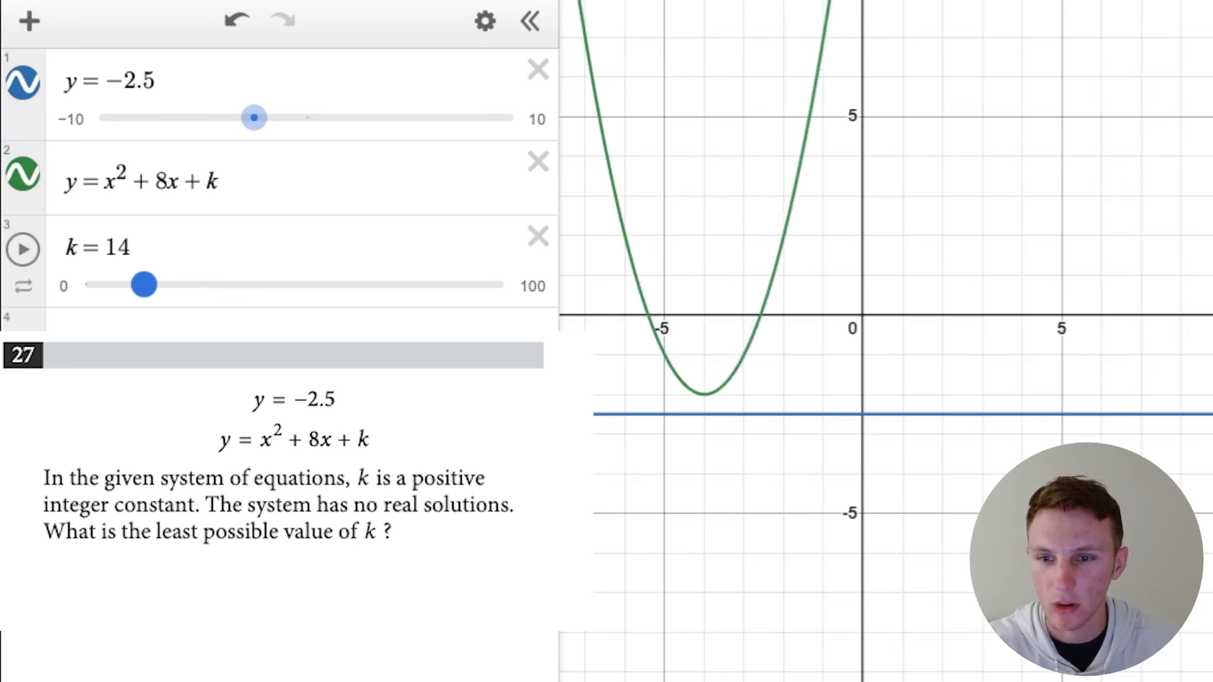
left_click_drag(137, 285, 145, 285)
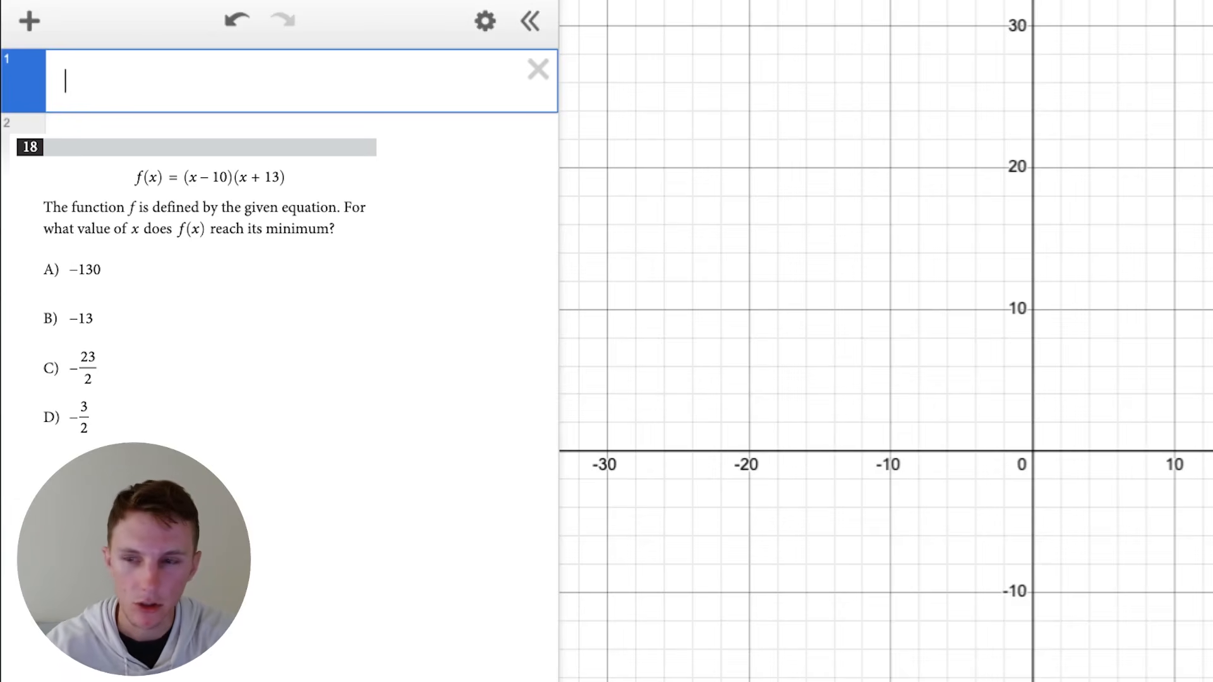
- For question 18, graph the function (x - 10)(x + 13) in the first expression line
type("(x")
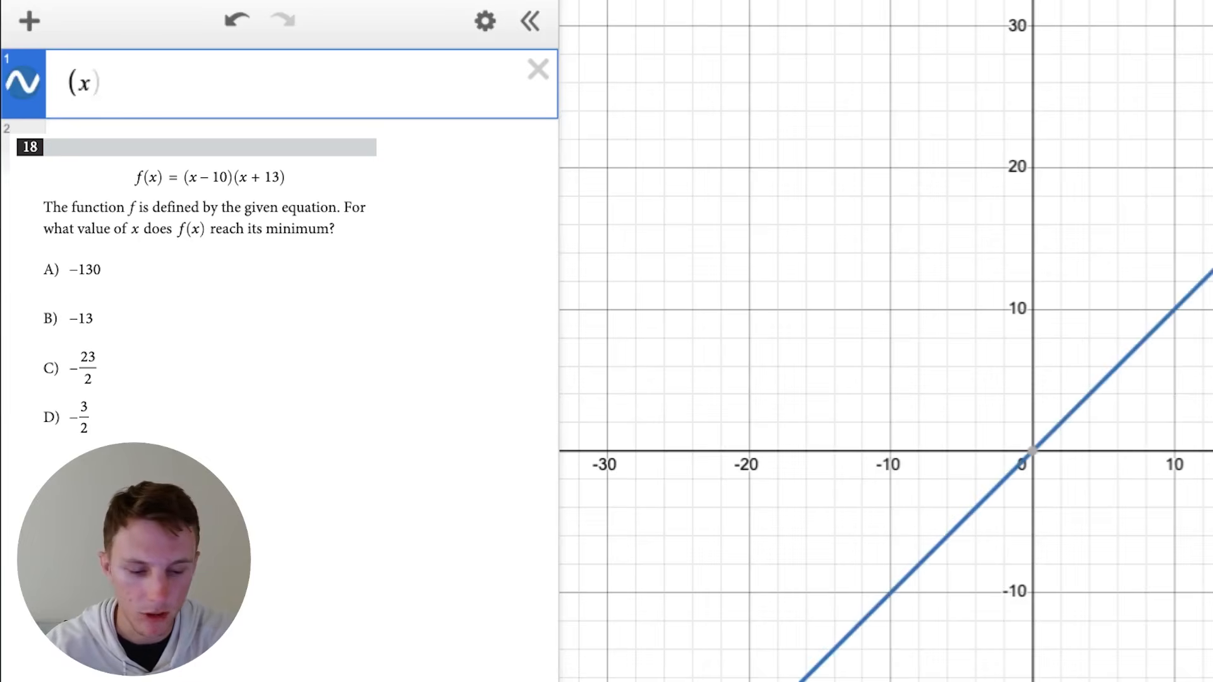
type("-10)(")
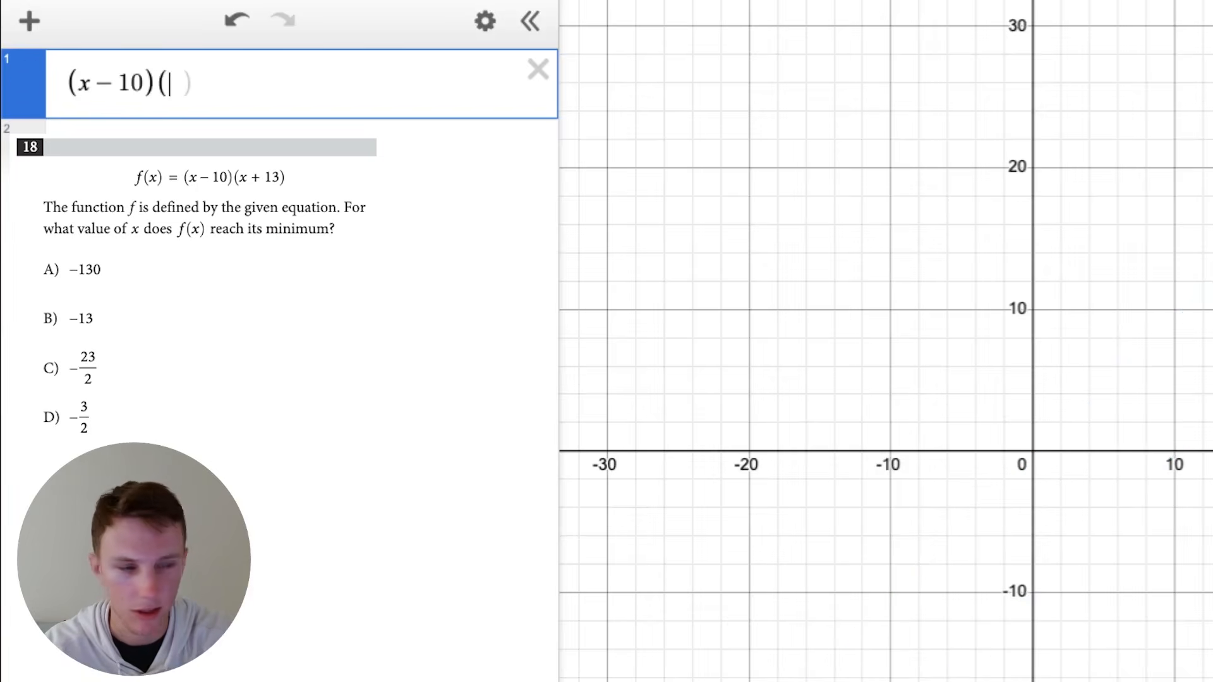
type("x")
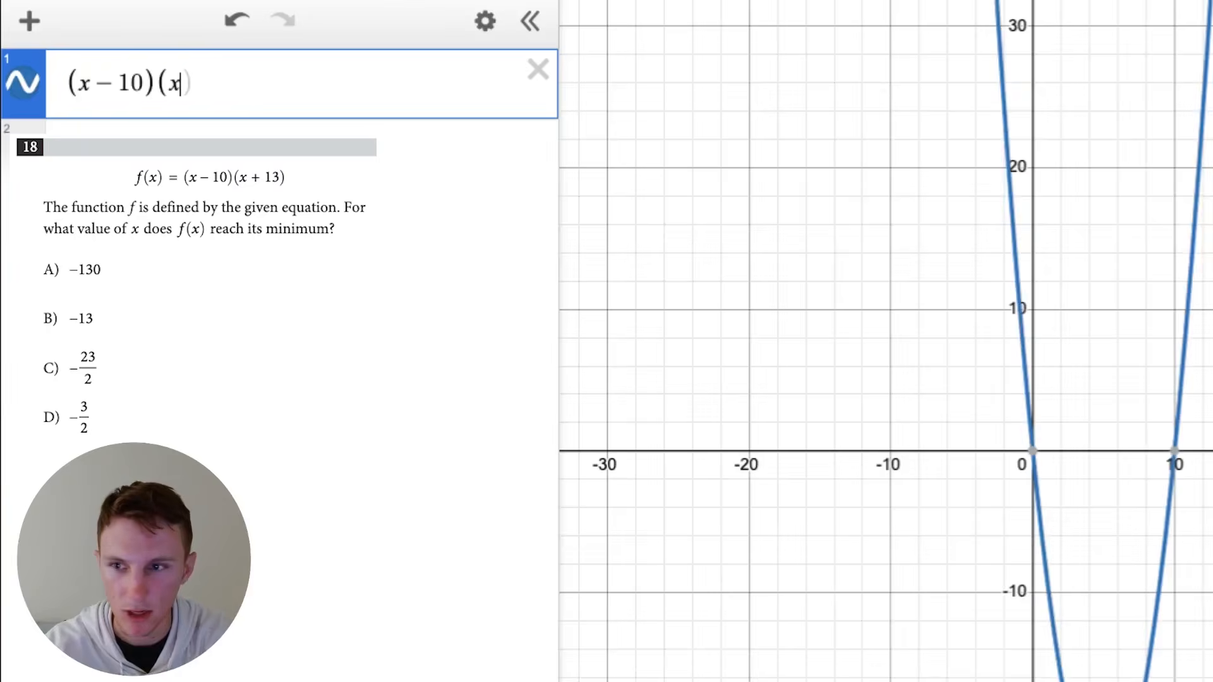
type("+13)")
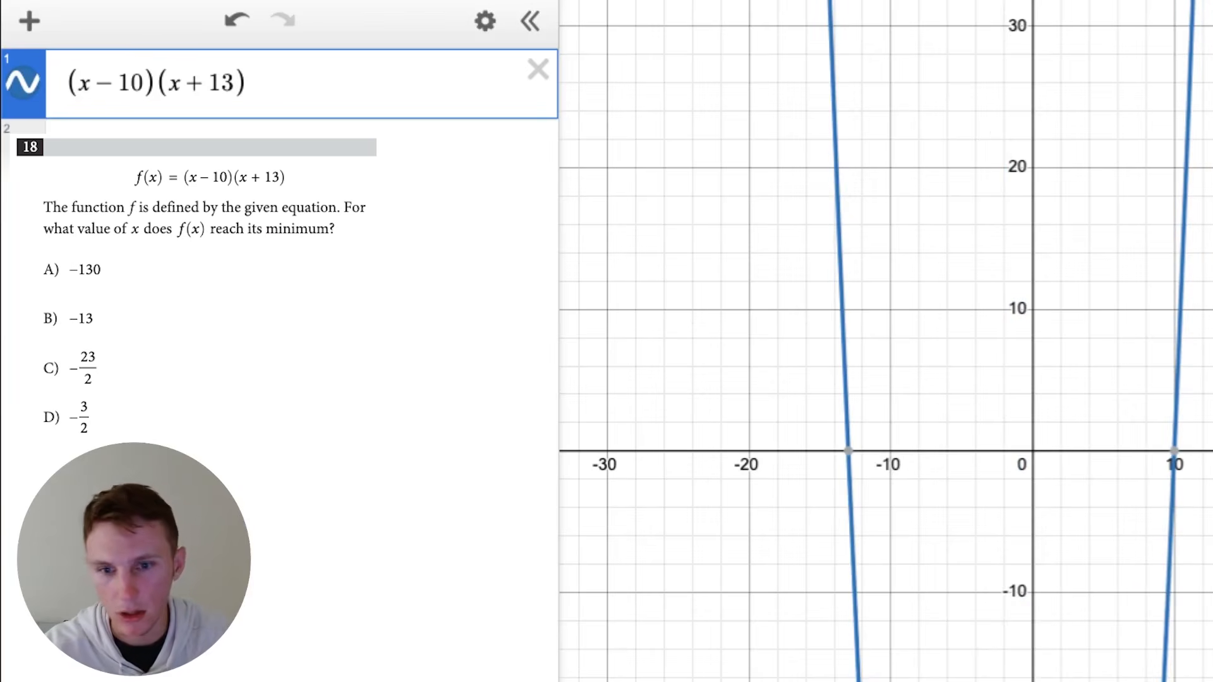
- Bring the whole parabola into view and show the coordinates of its minimum point
scroll(1200, 368, "down", 10)
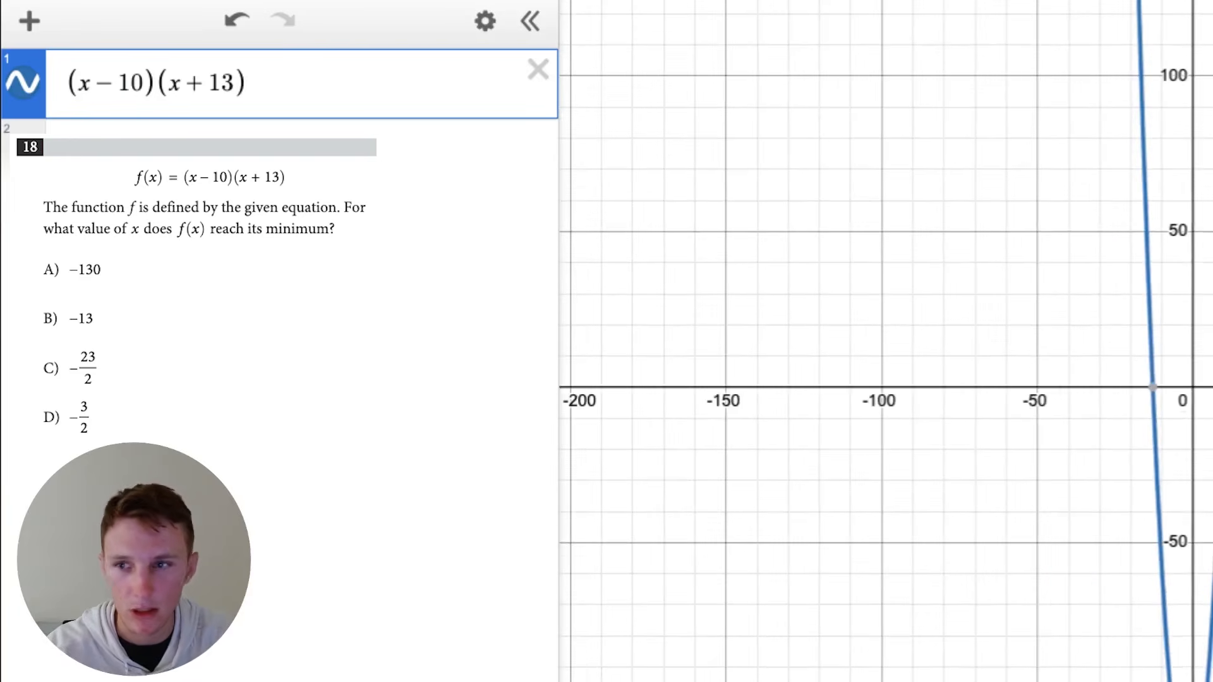
left_click_drag(1201, 368, 984, 163)
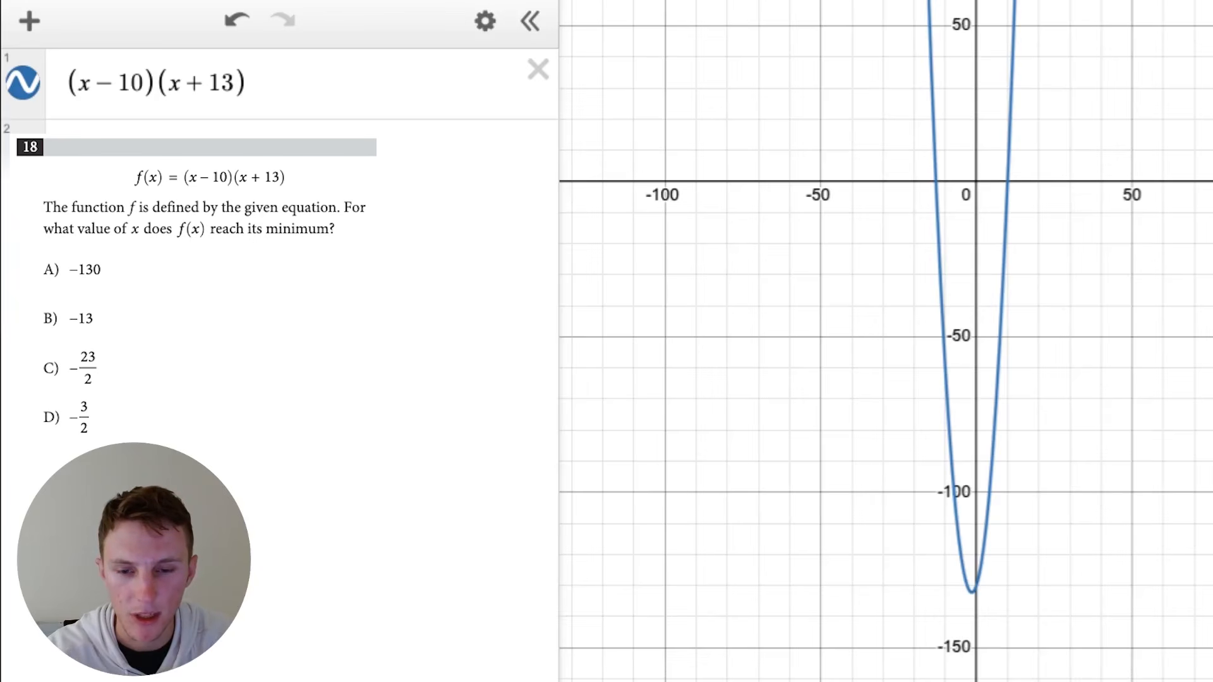
left_click(973, 592)
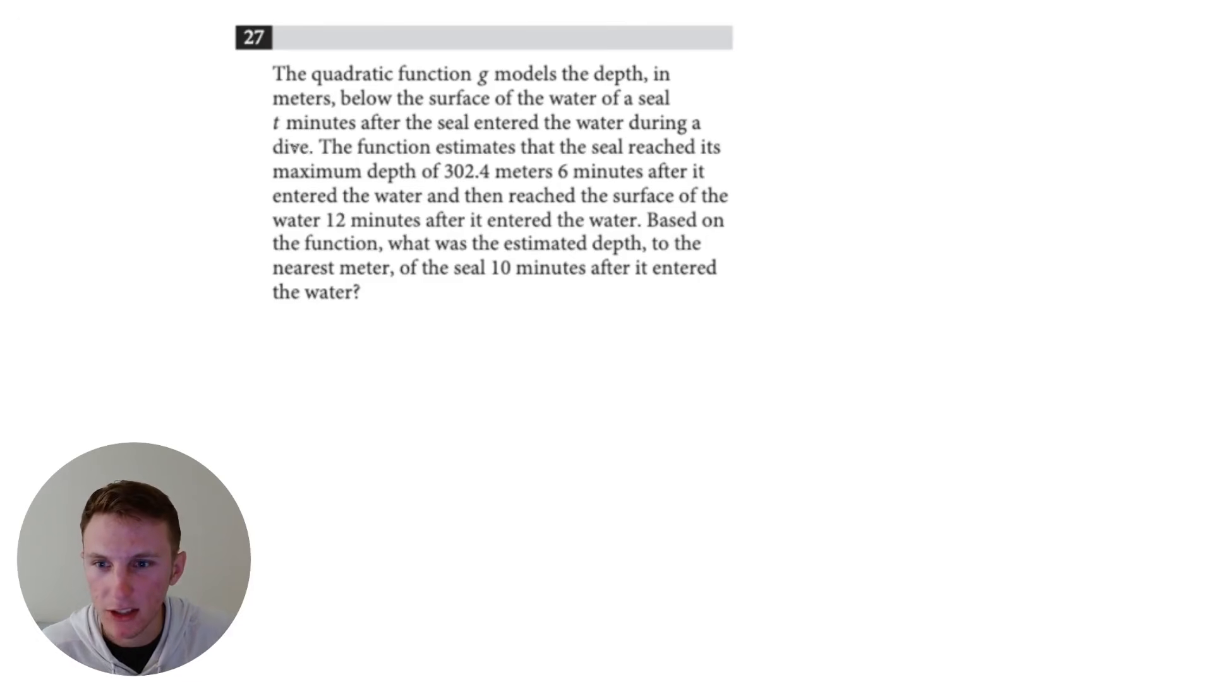
- In the seal-dive question 27, underline "maximum depth of 302.4", "6 minutes" and "12 minutes" in blue
left_click_drag(267, 180, 501, 184)
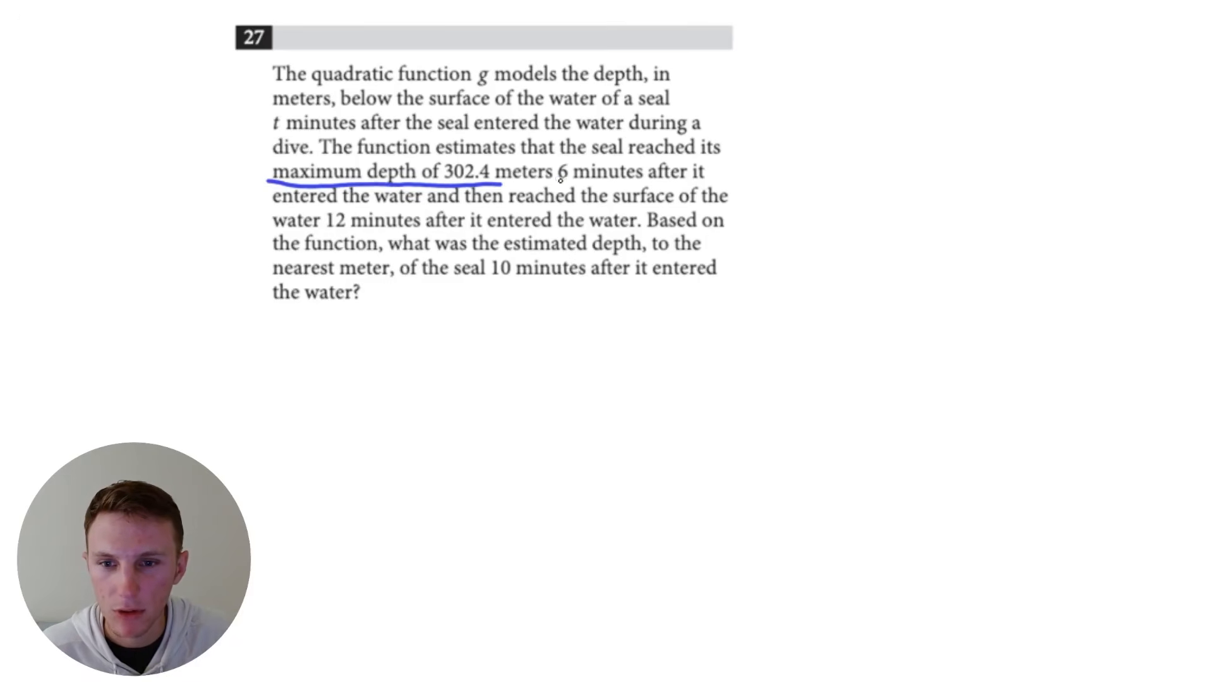
left_click_drag(558, 182, 651, 183)
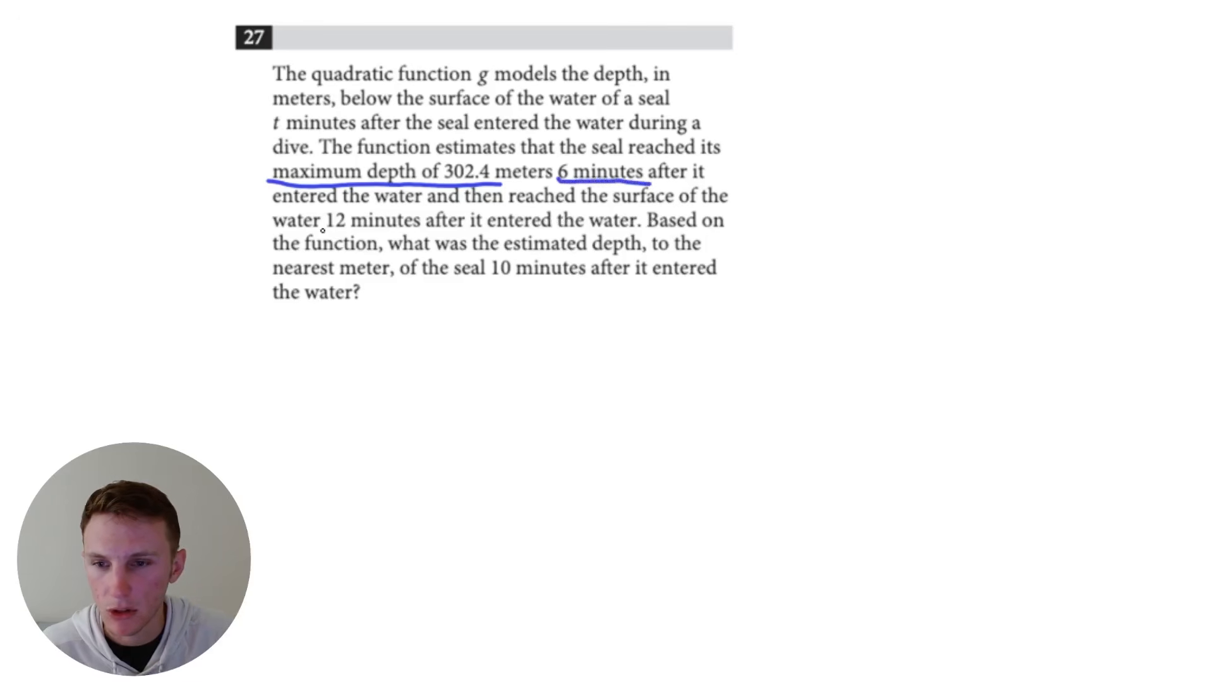
left_click_drag(325, 228, 408, 225)
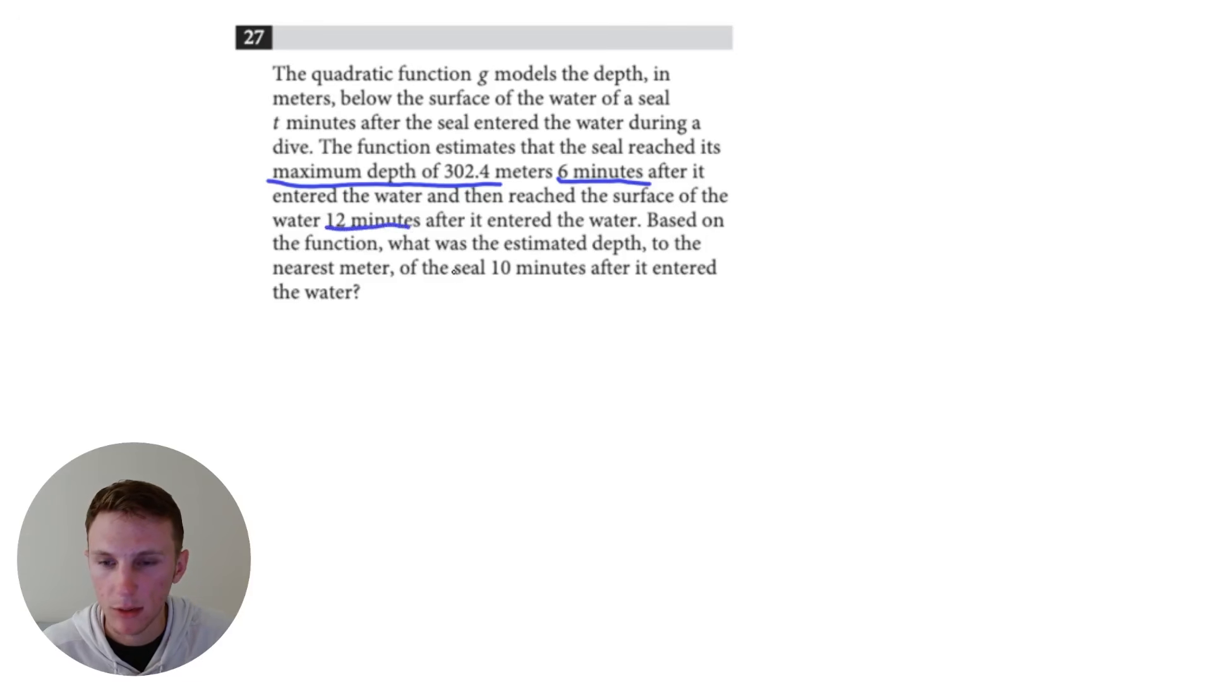